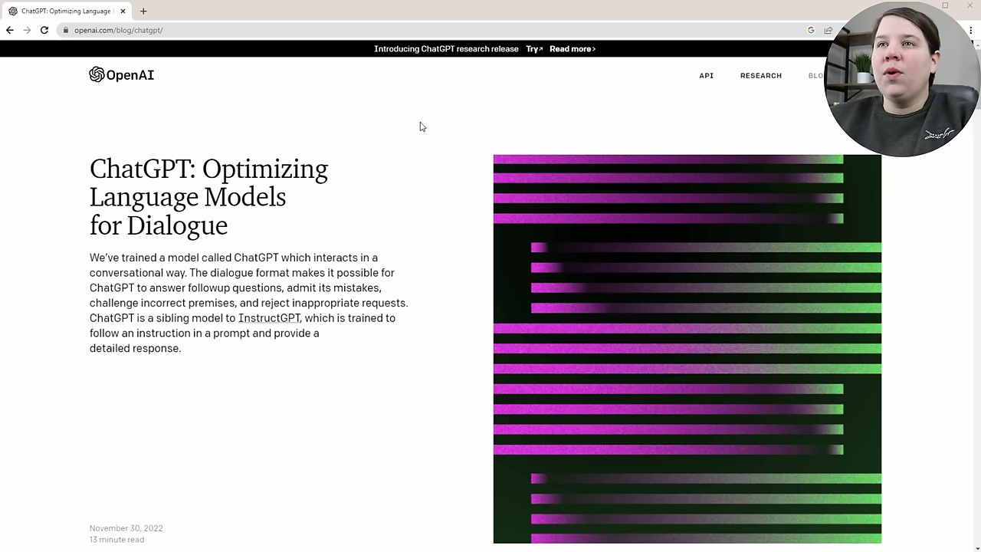
# Scroll the ChatGPT announcement post and open chat.openai.com in a new tab with TRY CHATGPT
pyautogui.scroll(-1, 421, 125)
pyautogui.scroll(-1, 422, 125)
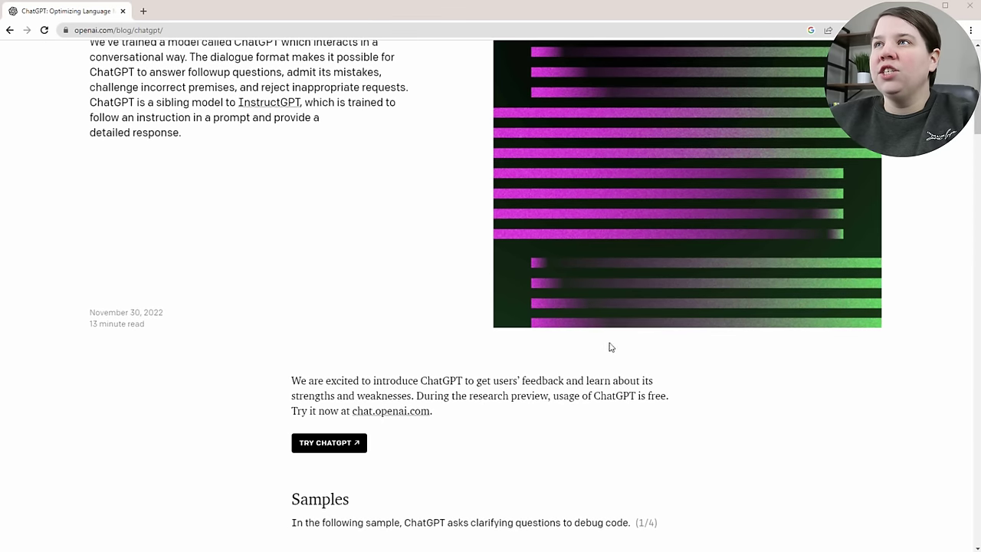
pyautogui.click(351, 444)
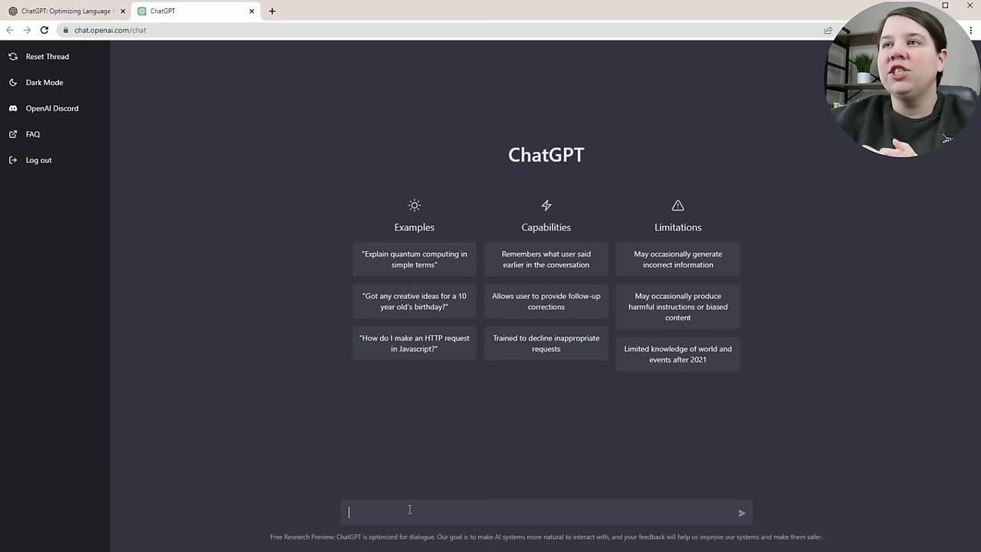
pyautogui.click(410, 509)
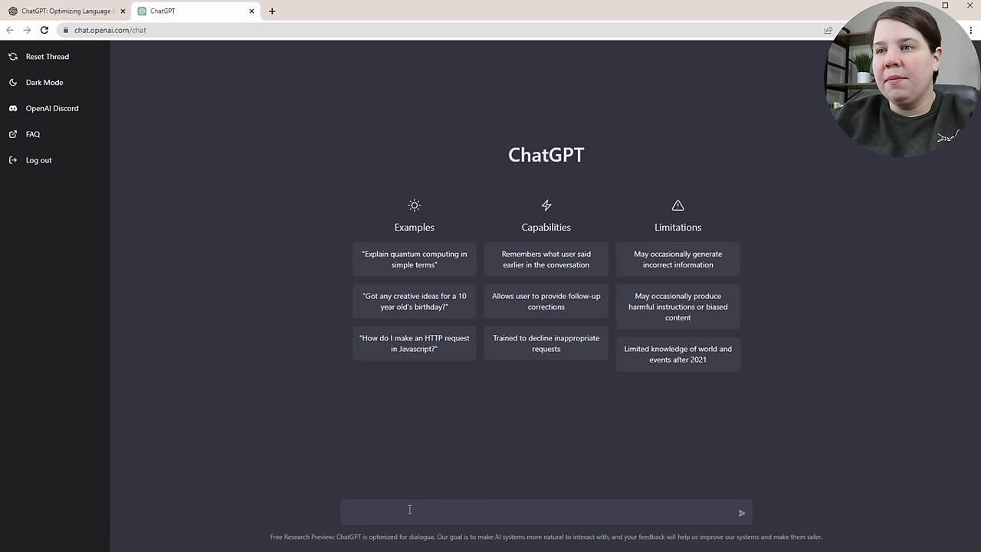
# Ask 'What is obesity and how does it affect reproduction?' and review the opening definition in the answer
pyautogui.write('What')
pyautogui.write('is obesity and how does it affect reproduction?')
pyautogui.press('Return')
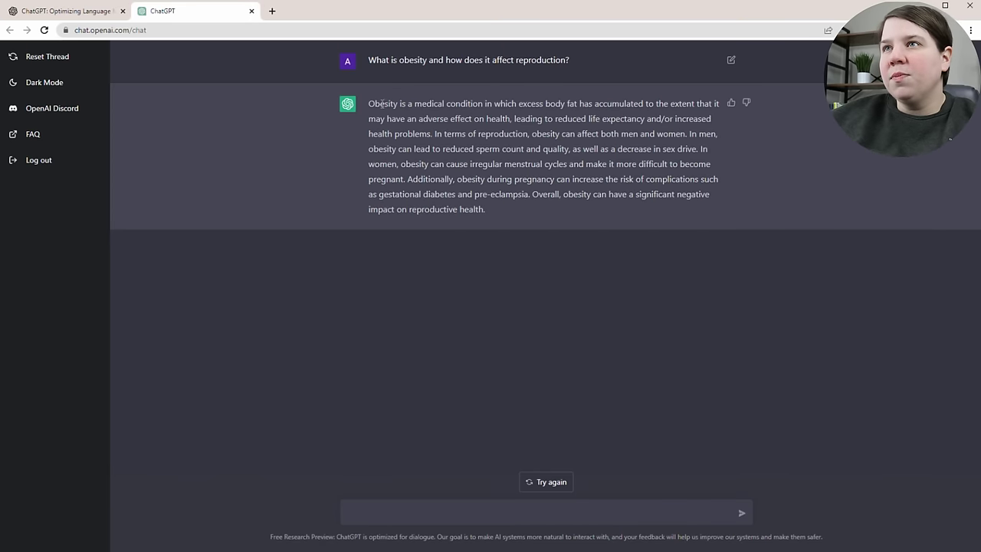
pyautogui.moveTo(368, 104); pyautogui.dragTo(482, 105)
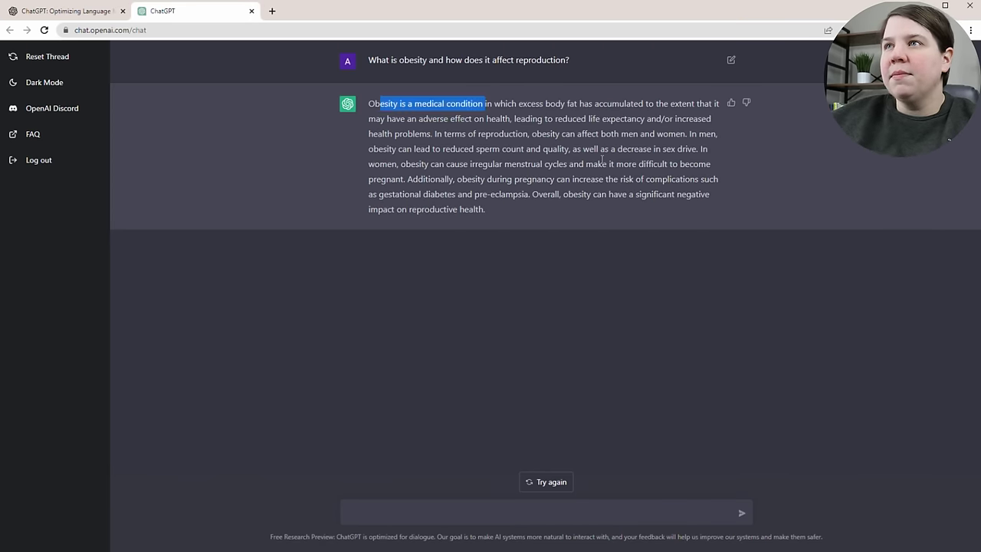
pyautogui.click(622, 109)
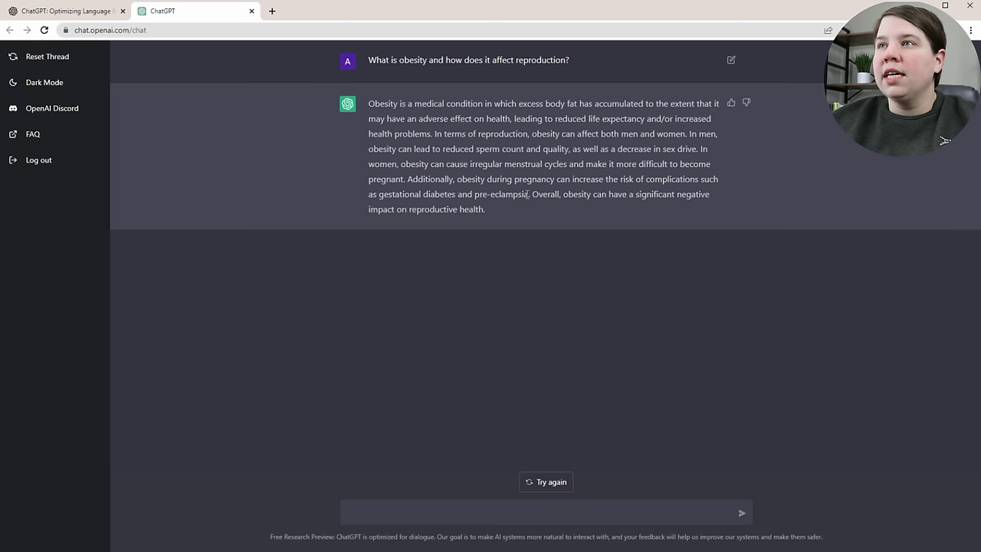
# Ask 'What is pre-eclampsia?' and review the symptoms part of the reply
pyautogui.moveTo(528, 194); pyautogui.dragTo(474, 194)
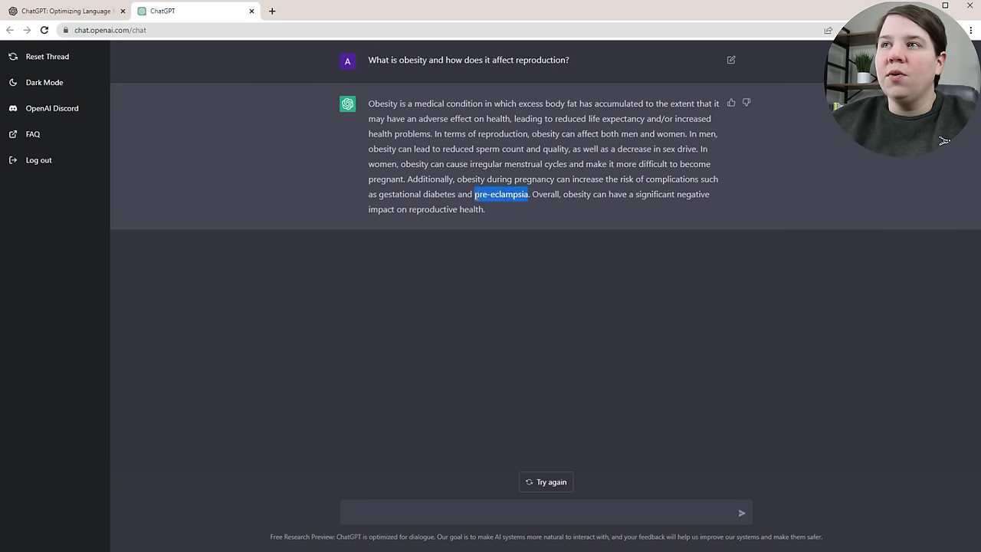
pyautogui.click(380, 512)
pyautogui.write('What is pre-eclampsia?')
pyautogui.press('Return')
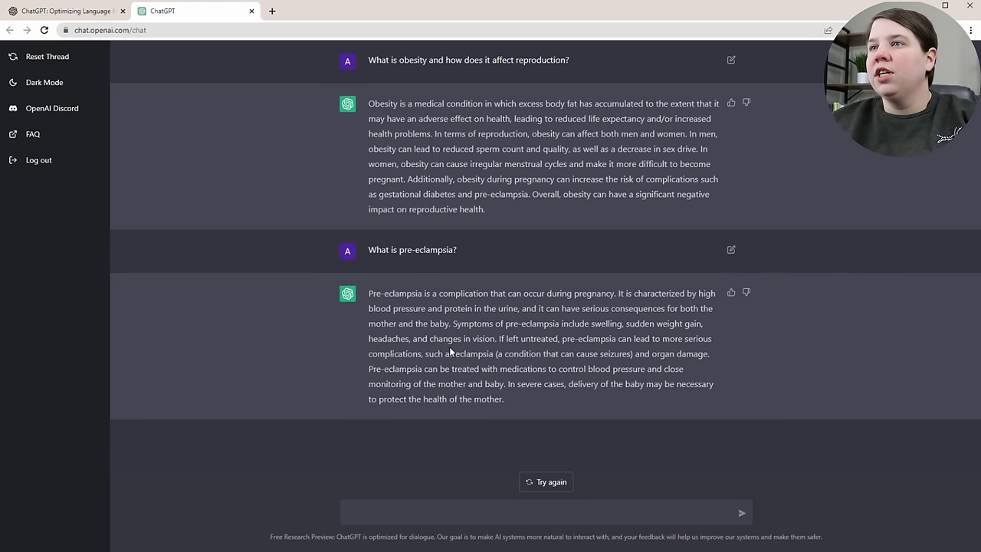
pyautogui.moveTo(461, 321); pyautogui.dragTo(505, 354)
pyautogui.click(468, 375)
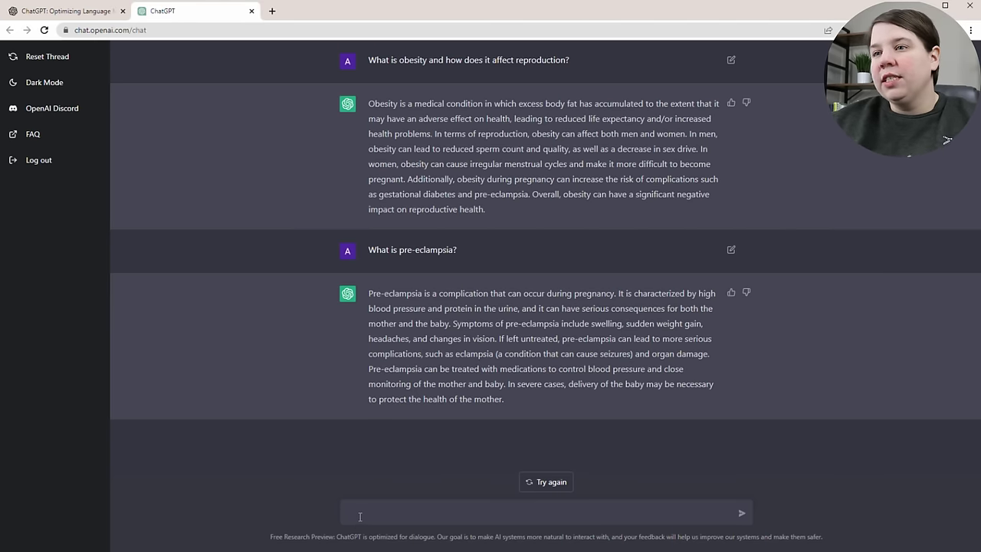
# Ask 'Can you suggest some research questions around the topic of obesity and reproductive health?' and review the list
pyautogui.write('Wha')
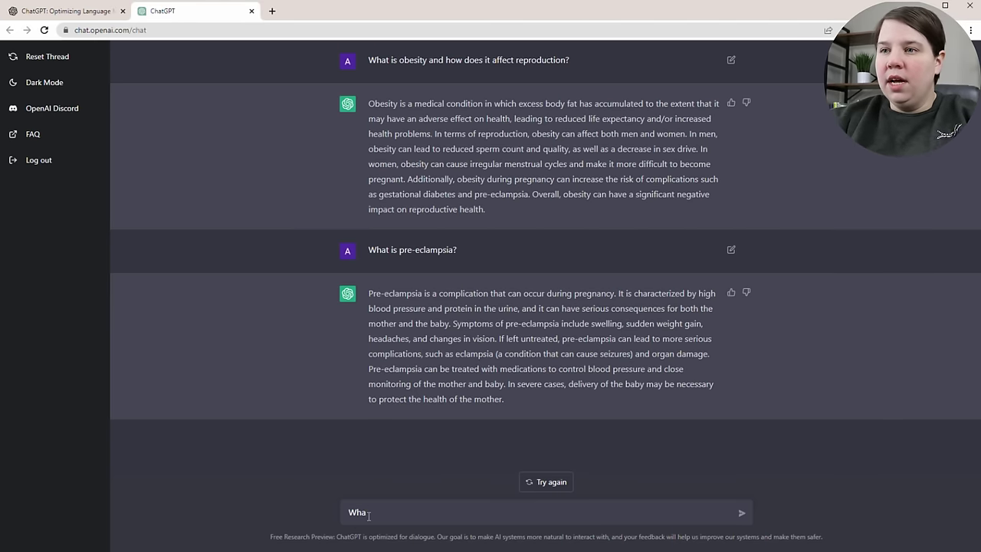
pyautogui.press('BackSpace')
pyautogui.press('BackSpace')
pyautogui.press('BackSpace')
pyautogui.write('Can you suggest ')
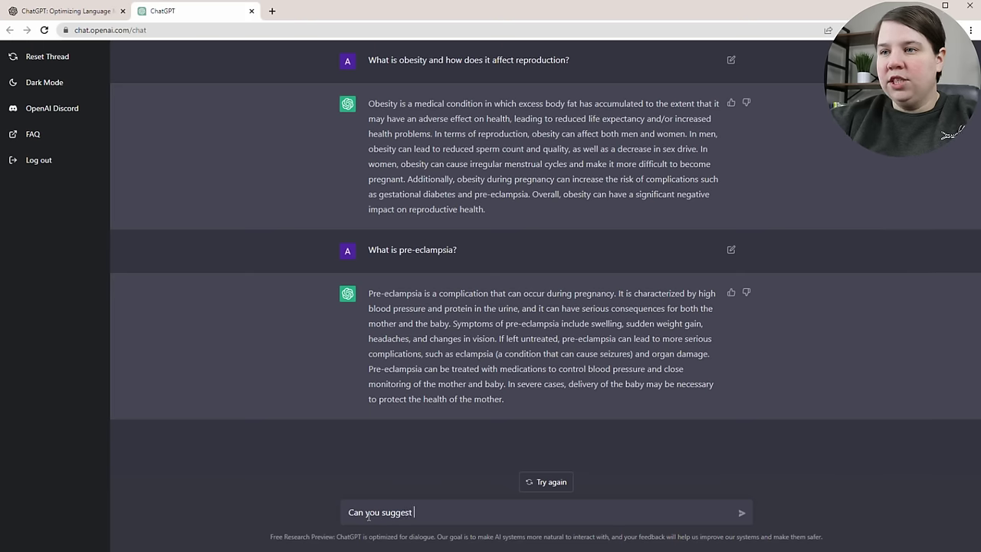
pyautogui.write('some research que')
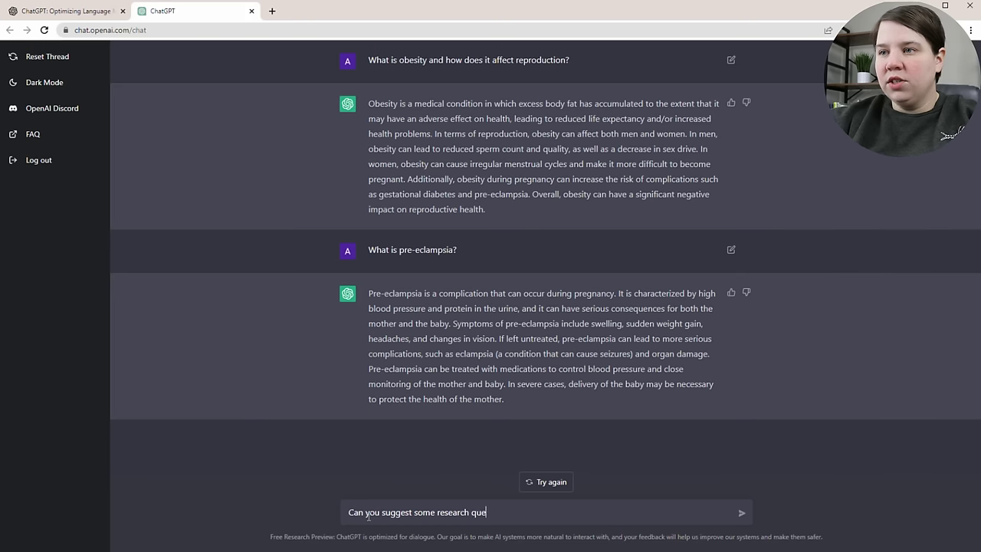
pyautogui.write('stions around the top')
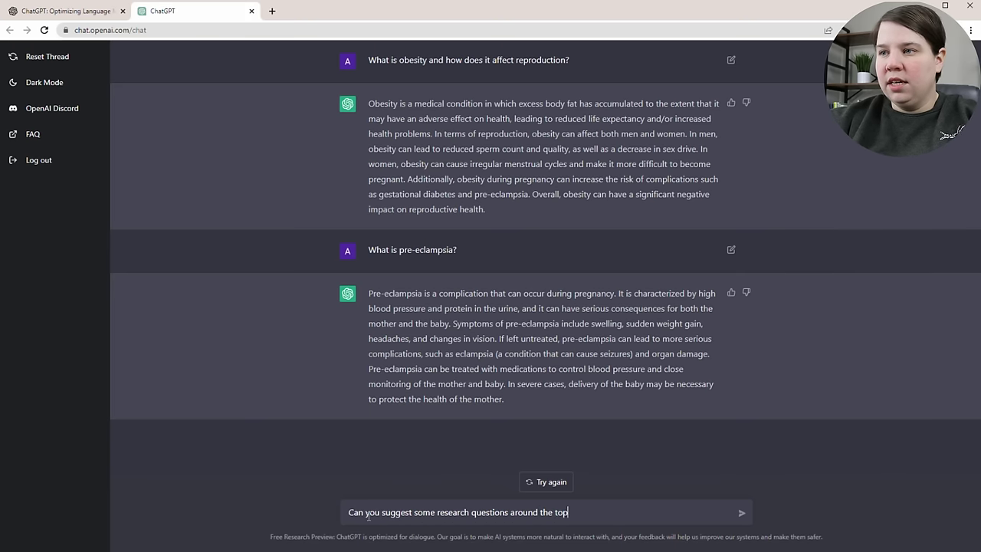
pyautogui.write('ic of obesity')
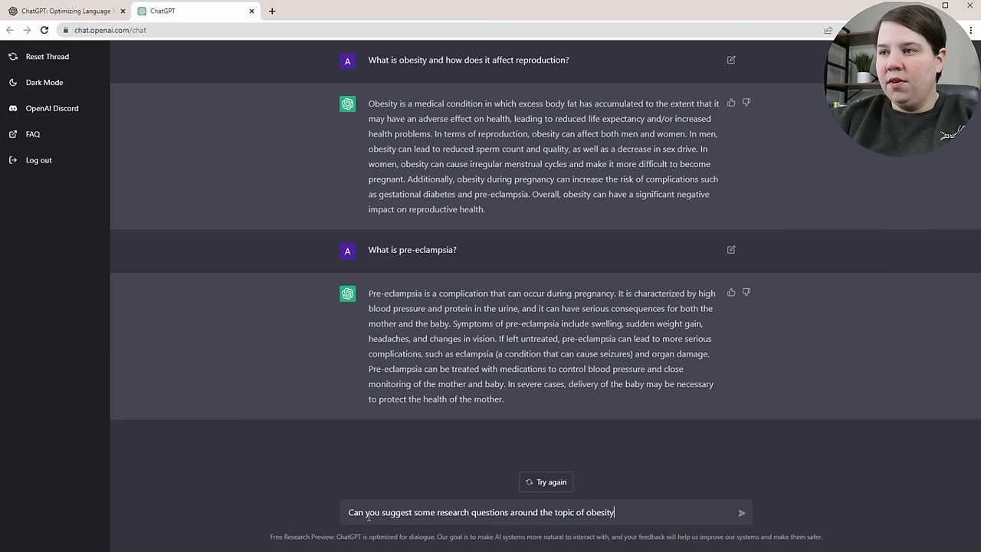
pyautogui.write(' and rep')
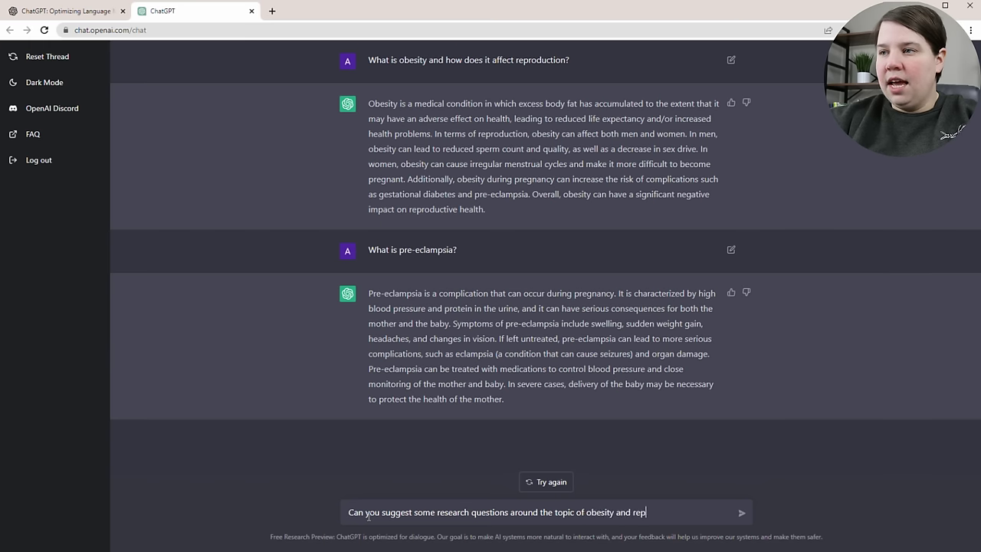
pyautogui.write('roductio')
pyautogui.press('BackSpace')
pyautogui.press('BackSpace')
pyautogui.write('ive health?')
pyautogui.press('Return')
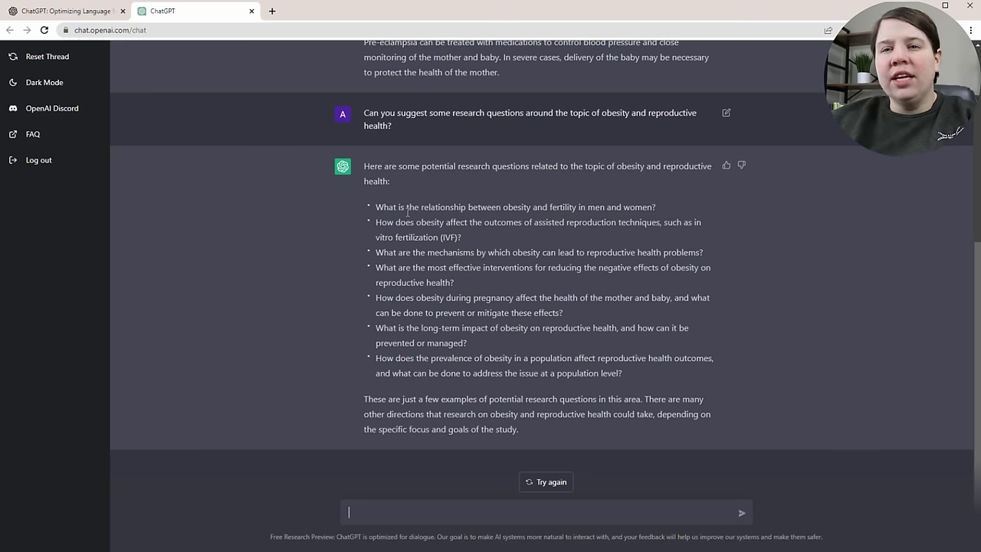
pyautogui.moveTo(377, 222); pyautogui.dragTo(633, 223)
pyautogui.click(422, 235)
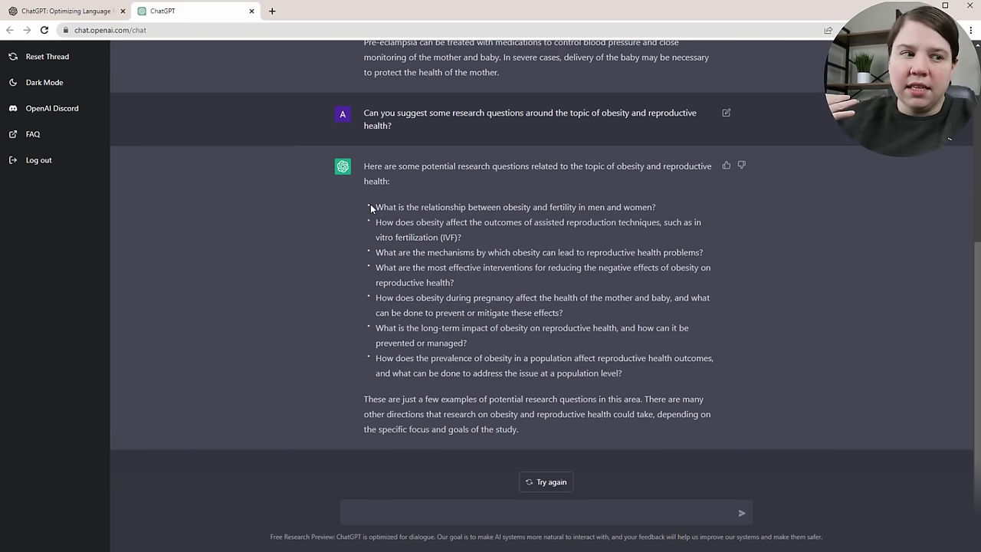
pyautogui.moveTo(383, 207); pyautogui.dragTo(674, 207)
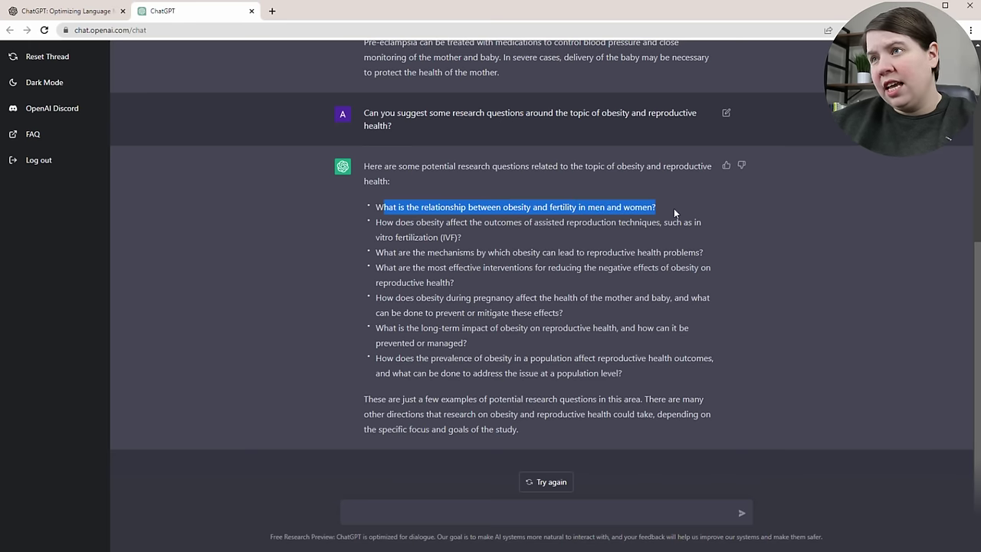
pyautogui.click(673, 208)
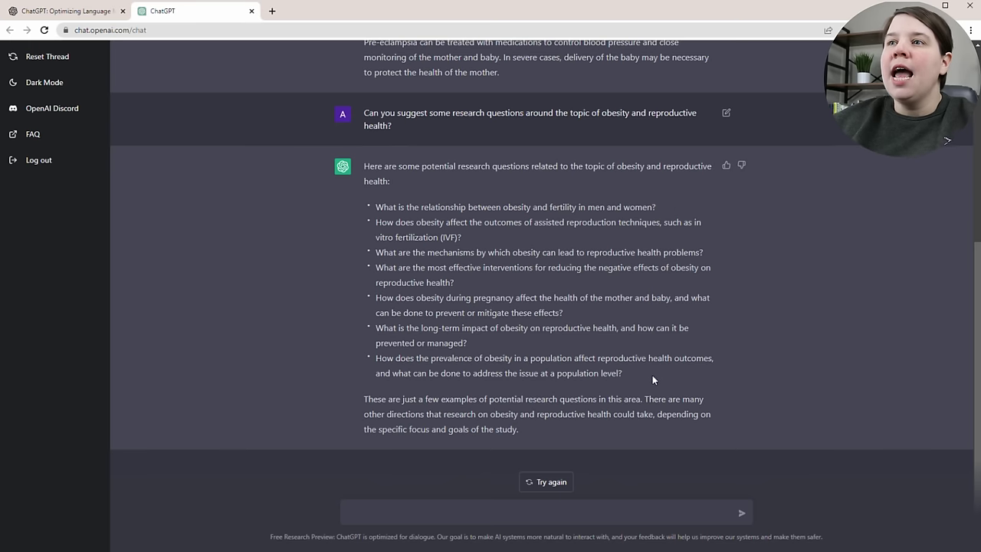
pyautogui.moveTo(651, 374); pyautogui.dragTo(375, 358)
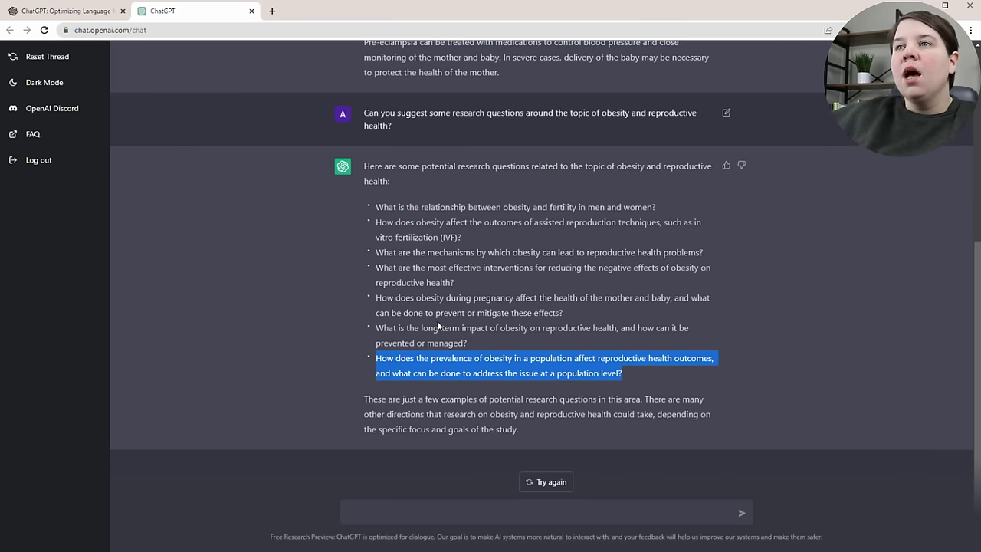
pyautogui.click(434, 327)
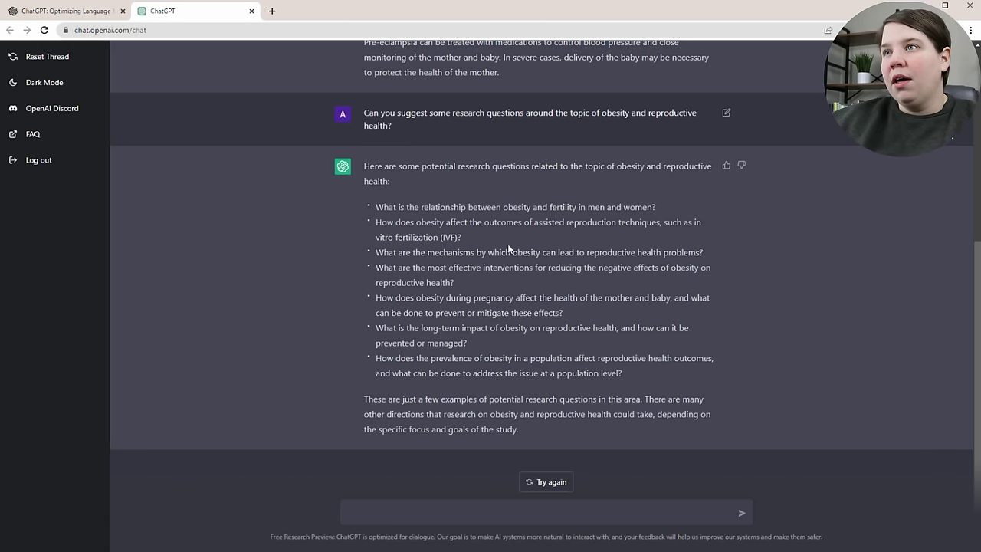
pyautogui.moveTo(469, 236); pyautogui.dragTo(376, 222)
# Send the request for a hypothesis on the IVF research question
pyautogui.click(447, 515)
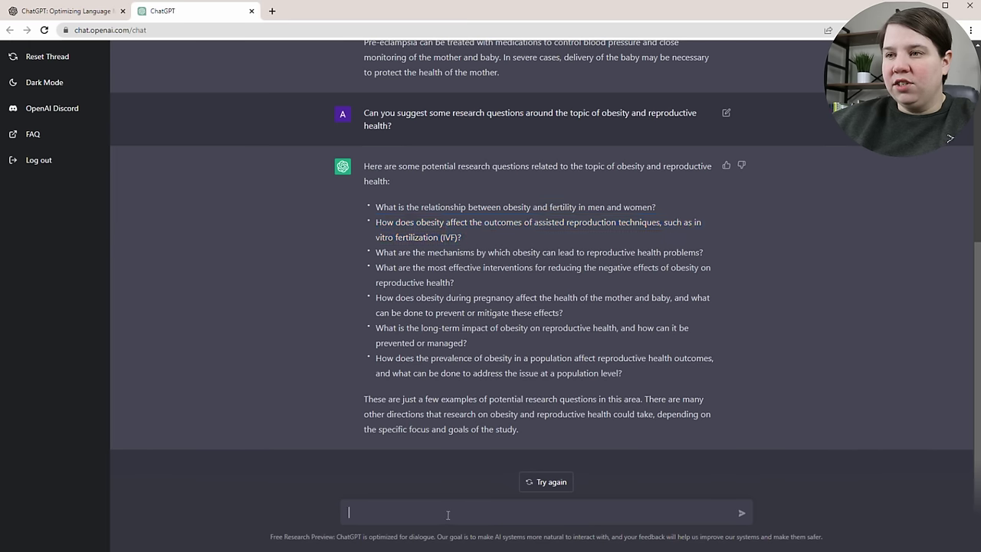
pyautogui.write('Can you')
pyautogui.press('Return')
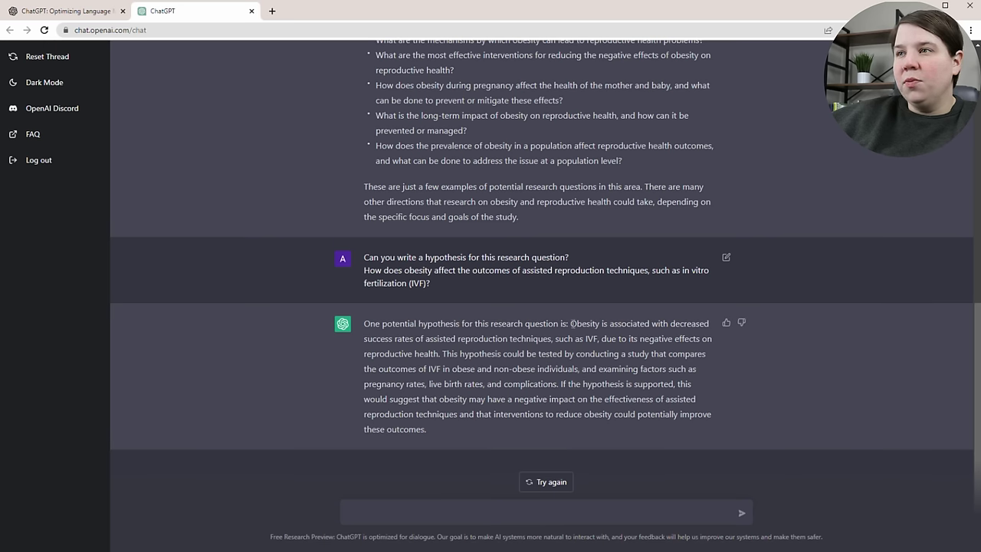
# Review the proposed hypothesis and the obese versus non-obese IVF comparison in the reply
pyautogui.moveTo(571, 324)
pyautogui.mouseDown()
pyautogui.moveTo(686, 323)
pyautogui.moveTo(438, 353)
pyautogui.moveTo(420, 339)
pyautogui.moveTo(709, 340)
pyautogui.moveTo(443, 351)
pyautogui.mouseUp()
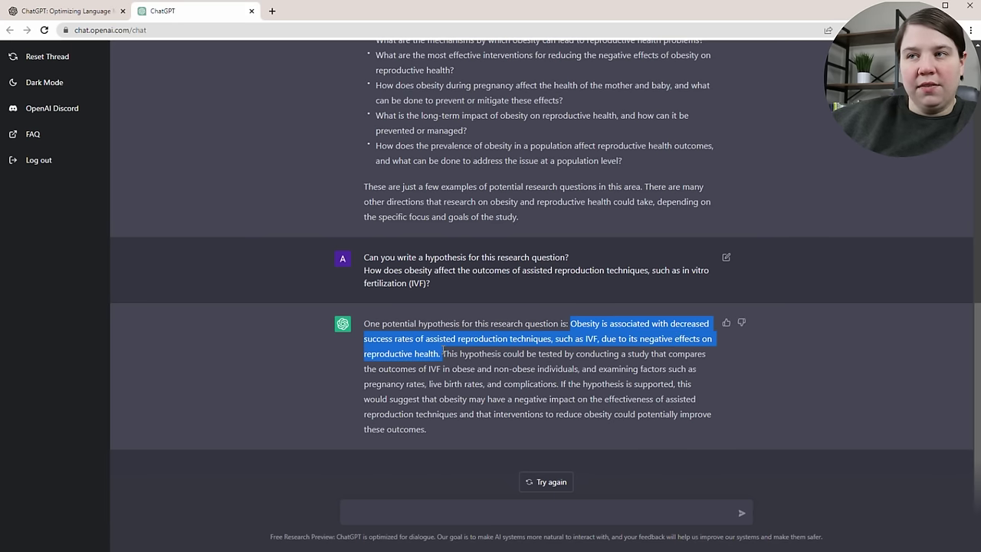
pyautogui.click(445, 353)
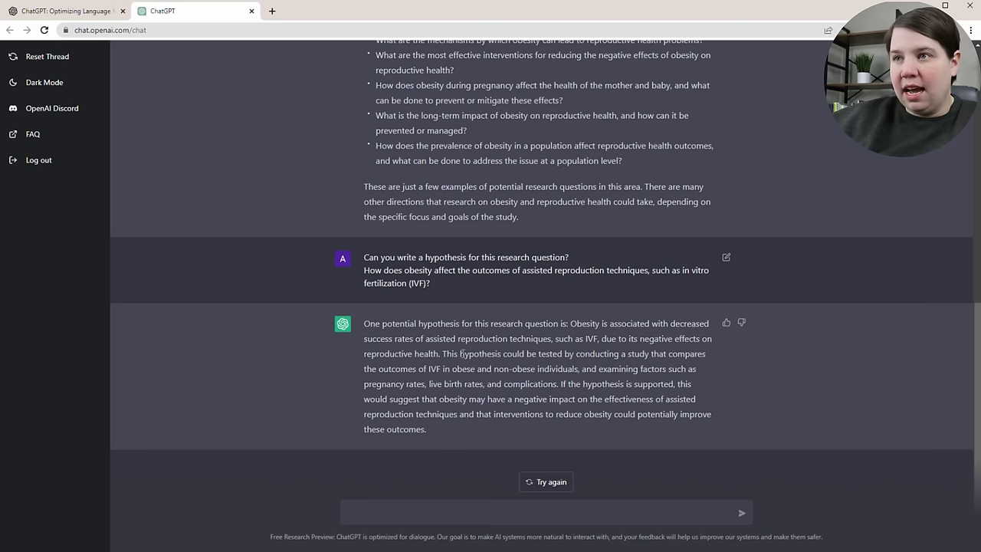
pyautogui.moveTo(468, 354); pyautogui.dragTo(612, 358)
pyautogui.moveTo(379, 368); pyautogui.dragTo(560, 384)
pyautogui.click(558, 398)
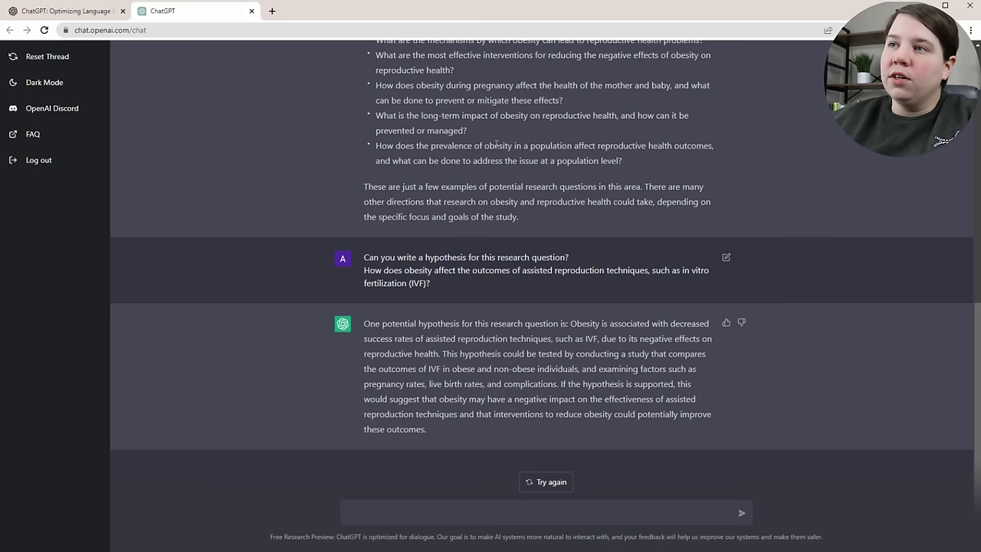
pyautogui.click(368, 517)
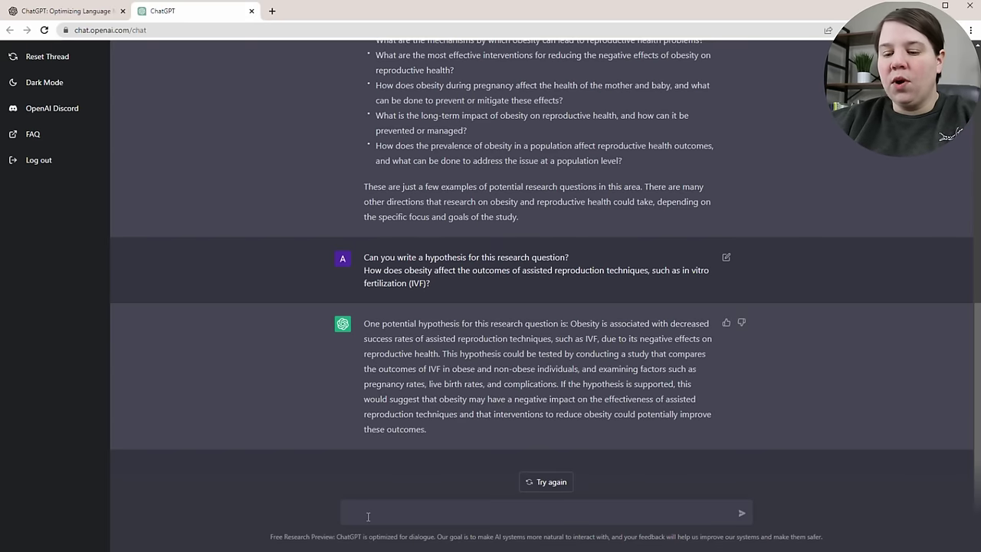
# Ask 'How would I test the hypothesis that lipid concentrations in obese mothers affect placental function?'
pyautogui.write('How would ')
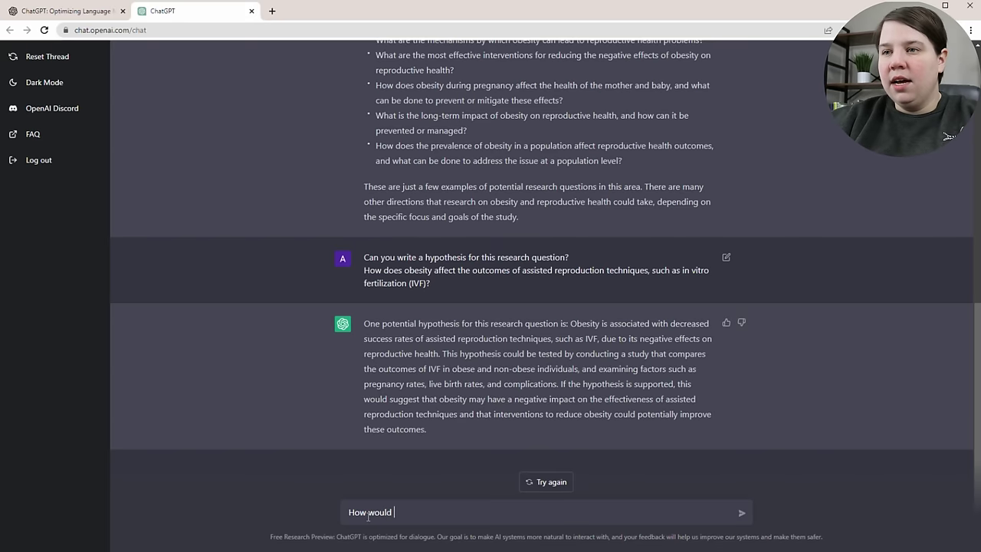
pyautogui.write('I test the hypot')
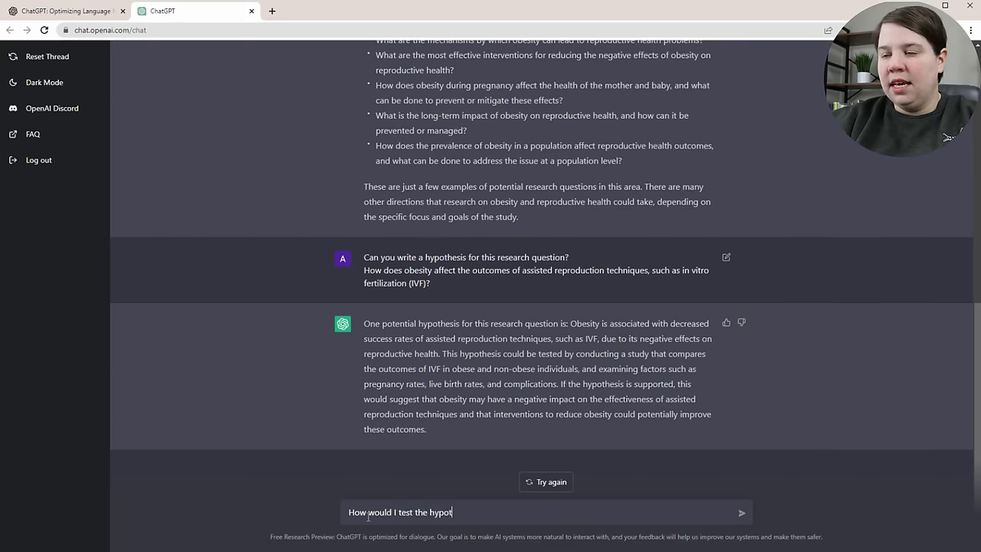
pyautogui.write('hesis that ')
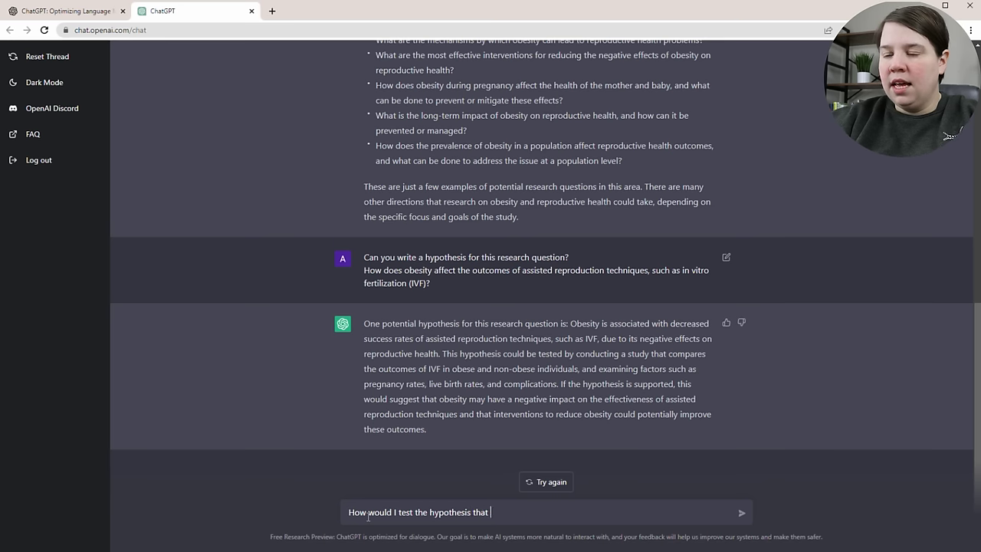
pyautogui.write('lipid conce')
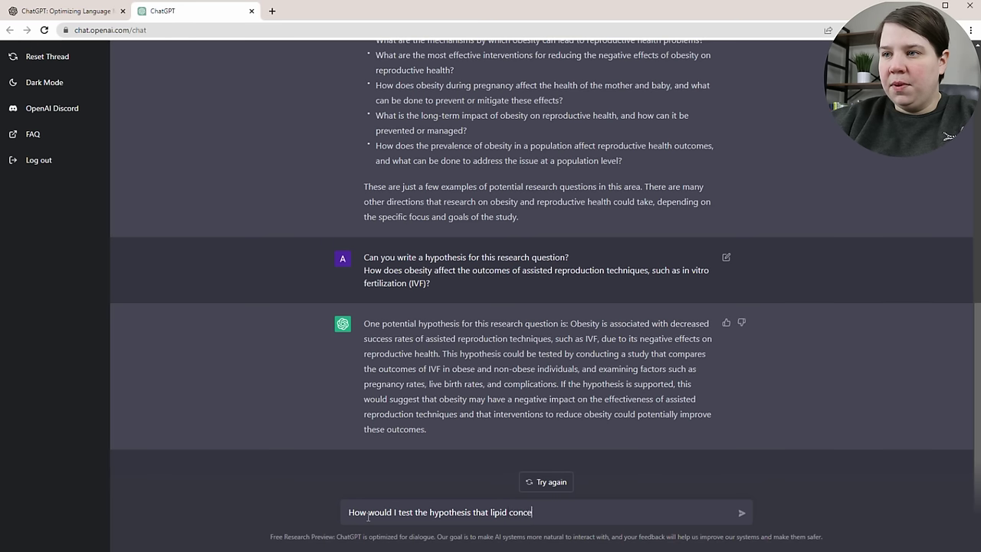
pyautogui.write('ntrations in o')
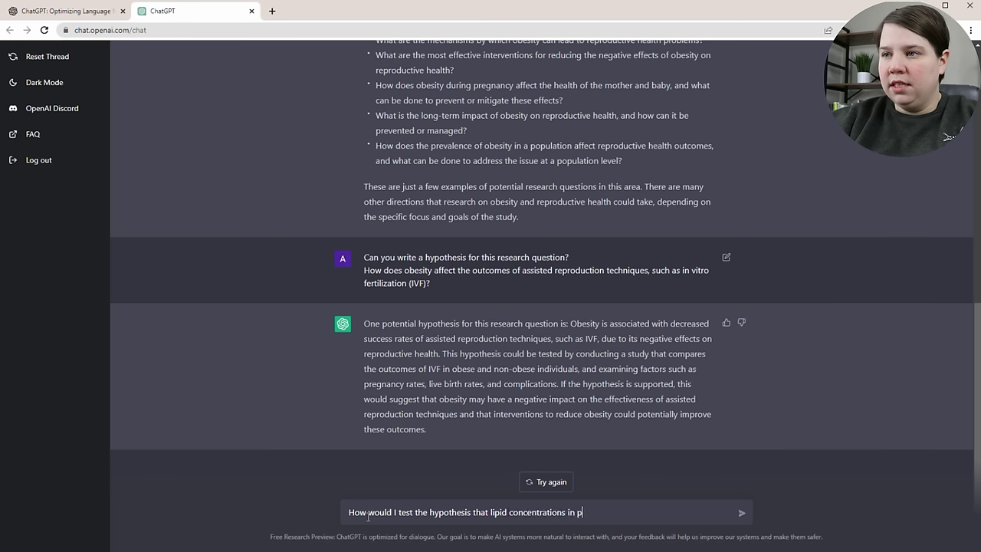
pyautogui.press('BackSpace')
pyautogui.write('obese moth')
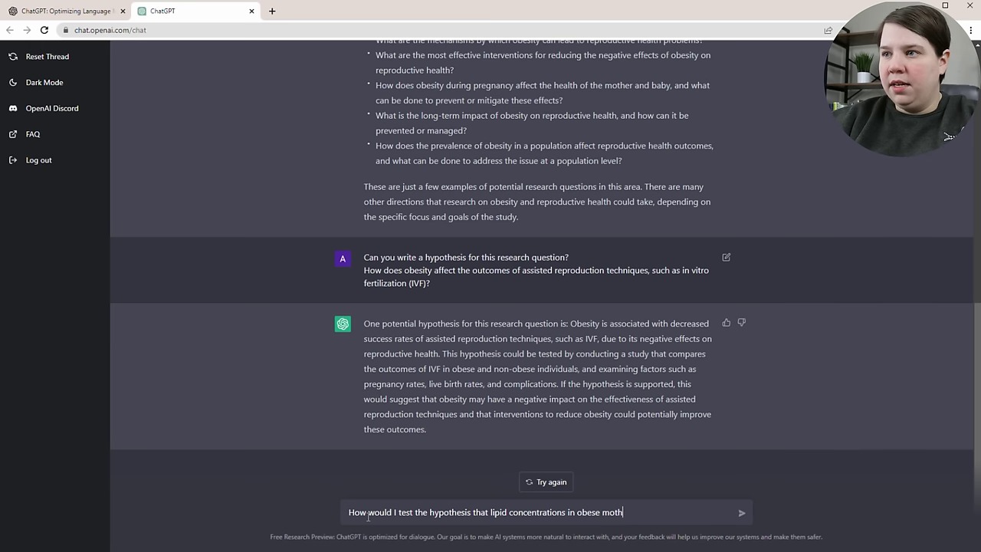
pyautogui.write('ers affect ')
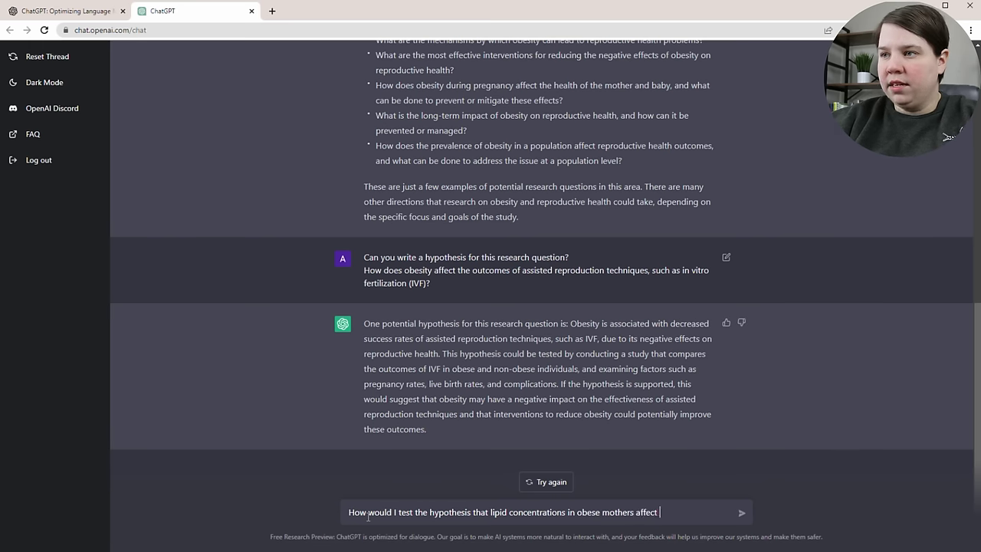
pyautogui.write('placental function?')
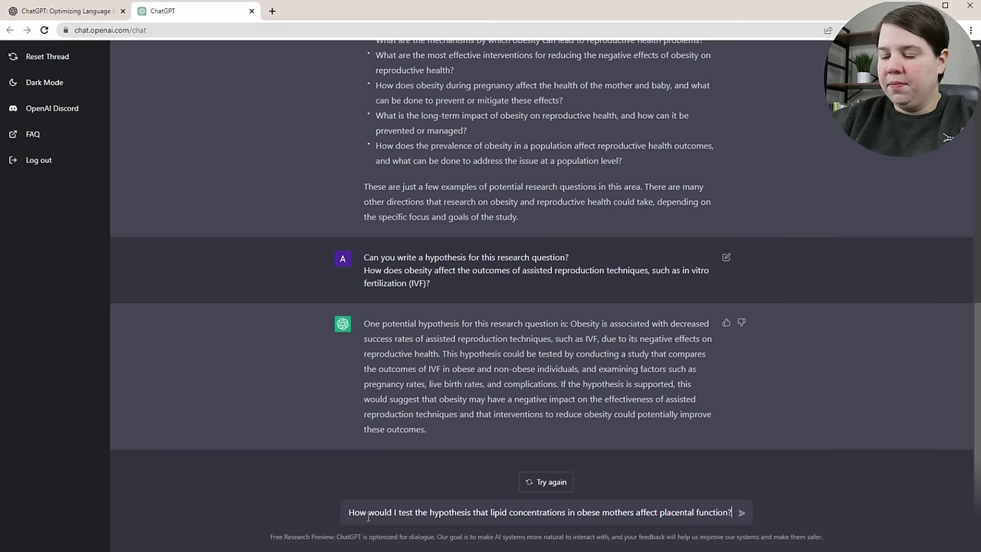
pyautogui.press('Return')
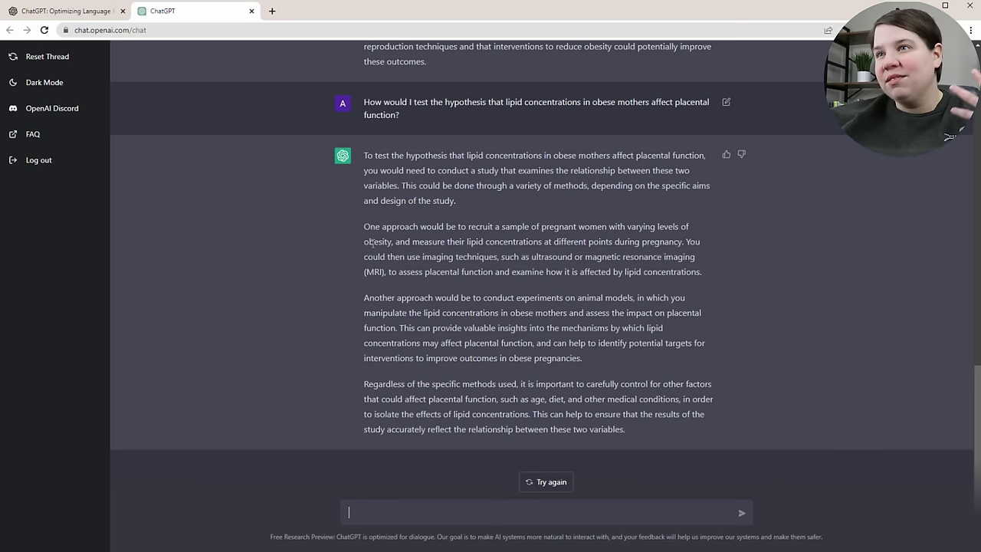
# Review the lipid-measurement and animal-model suggestions in the reply
pyautogui.moveTo(412, 242); pyautogui.dragTo(636, 247)
pyautogui.click(636, 247)
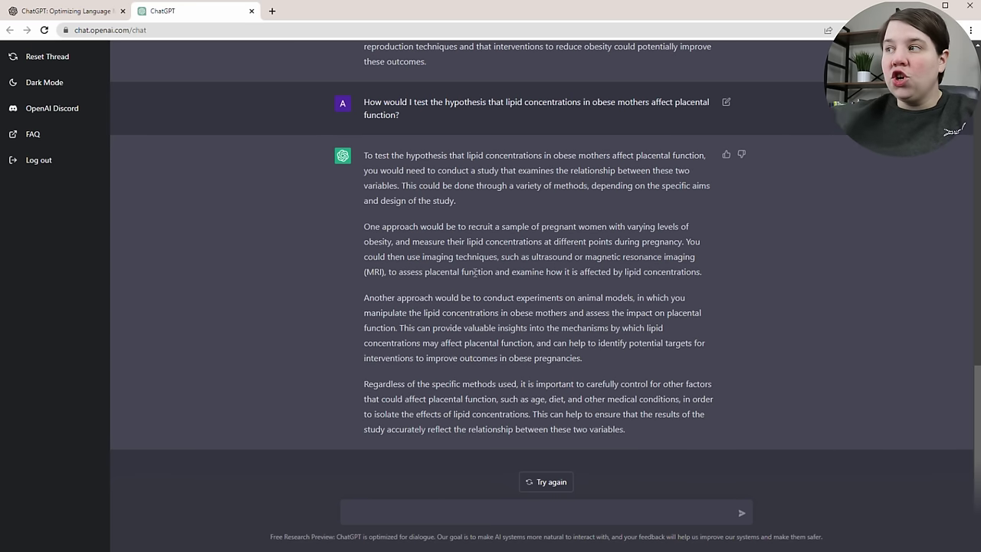
pyautogui.moveTo(420, 299); pyautogui.dragTo(630, 300)
pyautogui.moveTo(420, 311); pyautogui.dragTo(572, 343)
pyautogui.click(492, 340)
pyautogui.click(573, 342)
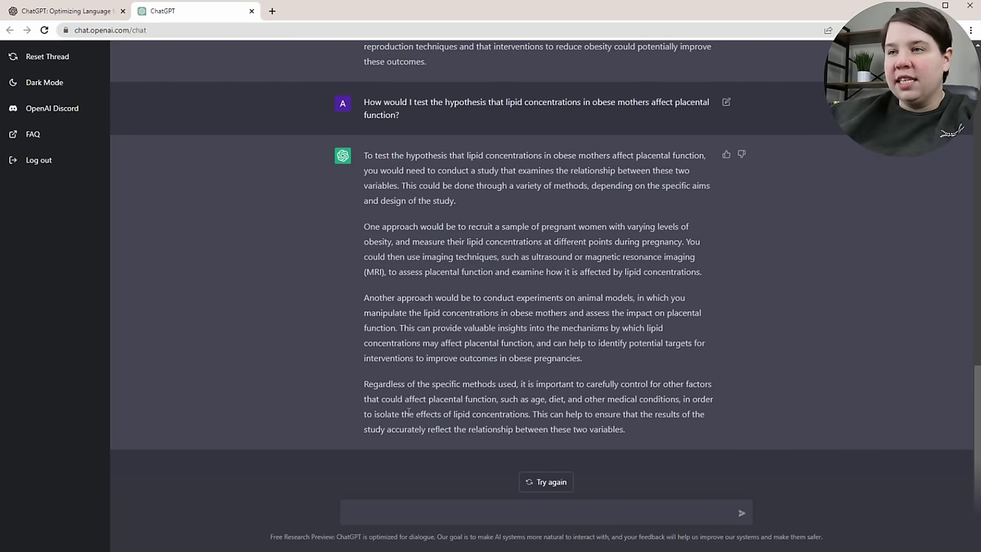
# Review the advice to control for confounders like age, diet and other medical conditions
pyautogui.moveTo(639, 385); pyautogui.dragTo(529, 399)
pyautogui.click(615, 400)
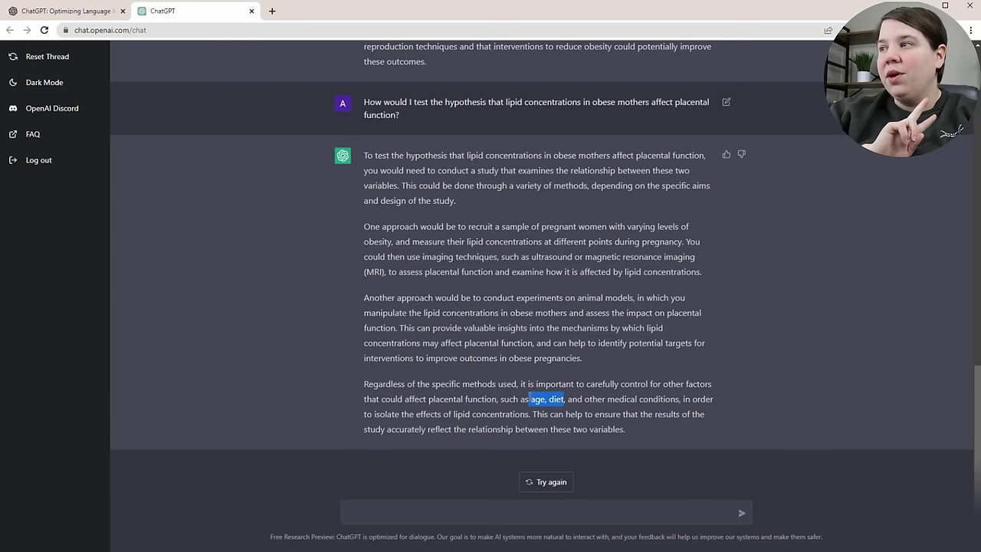
pyautogui.click(568, 399)
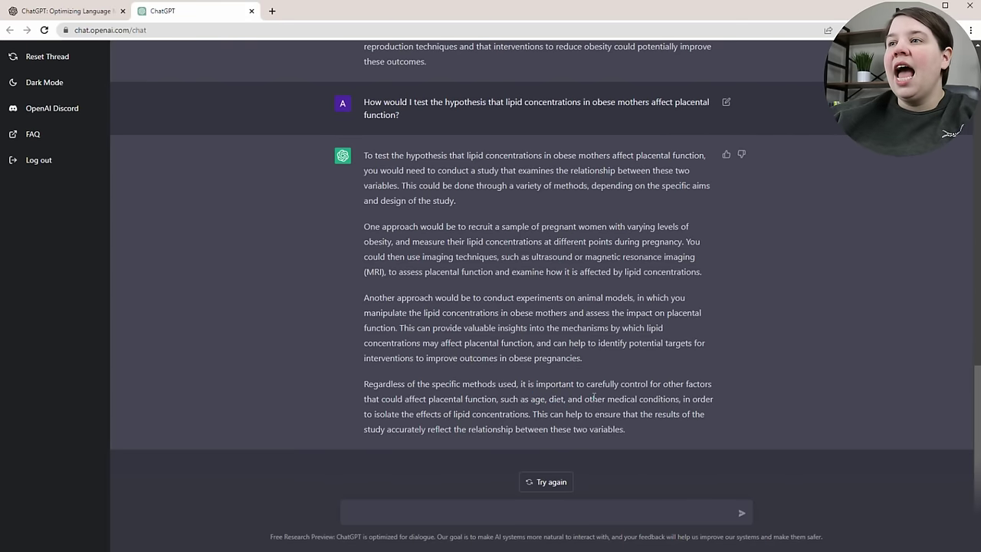
pyautogui.moveTo(585, 400); pyautogui.dragTo(682, 399)
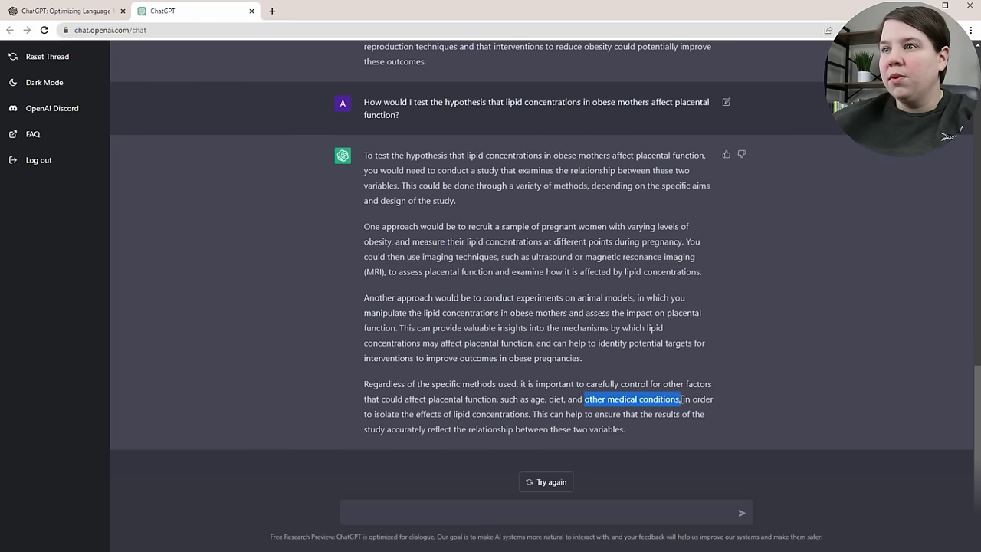
pyautogui.click(560, 338)
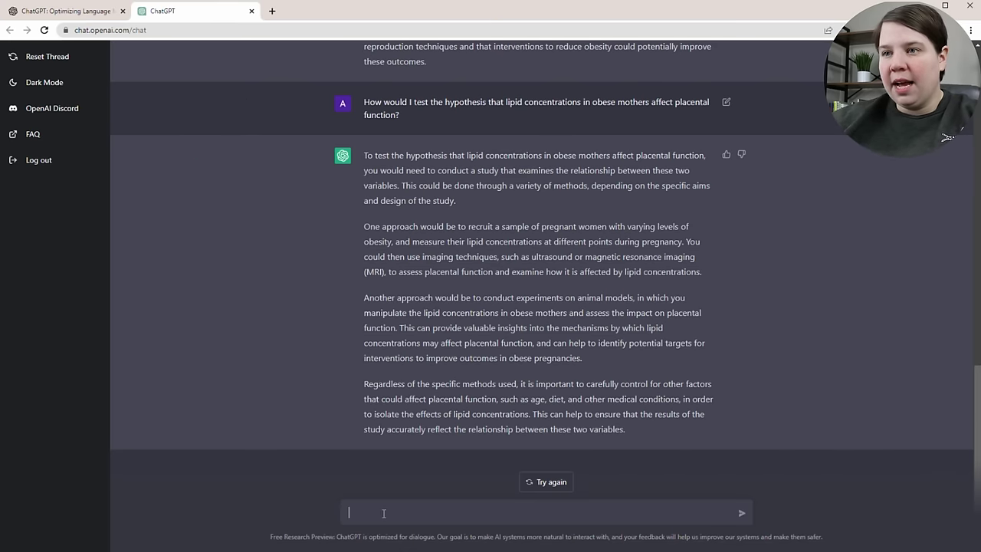
# Paste and send the grouped bar chart R code request, then review the standard error comment
pyautogui.write('Can you write R code to create a grouped bar chart with the mean of weight on the y-axis, sex on the x-axis, and fill as treatment. I would also like error bars with the standard error of the mean of weight?')
pyautogui.press('Return')
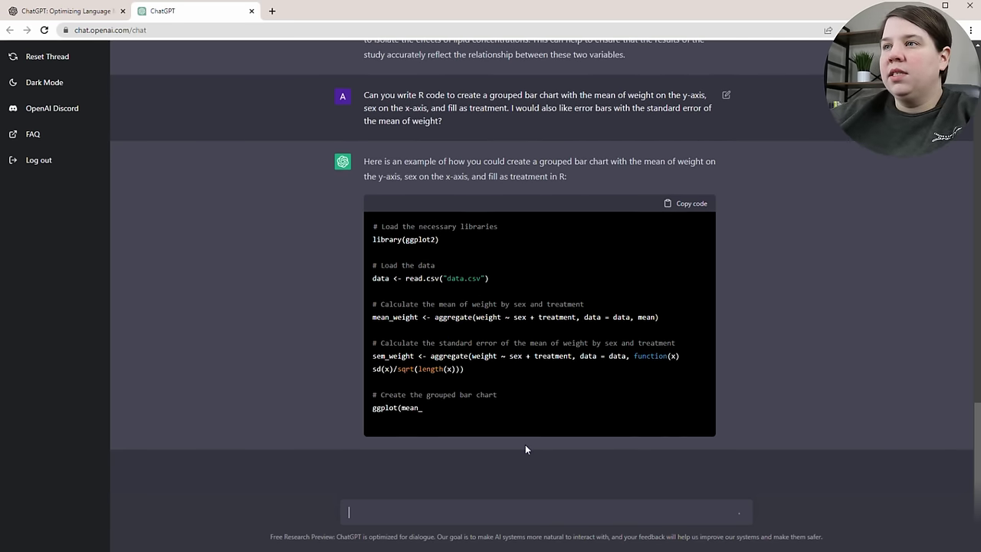
pyautogui.moveTo(380, 343); pyautogui.dragTo(634, 343)
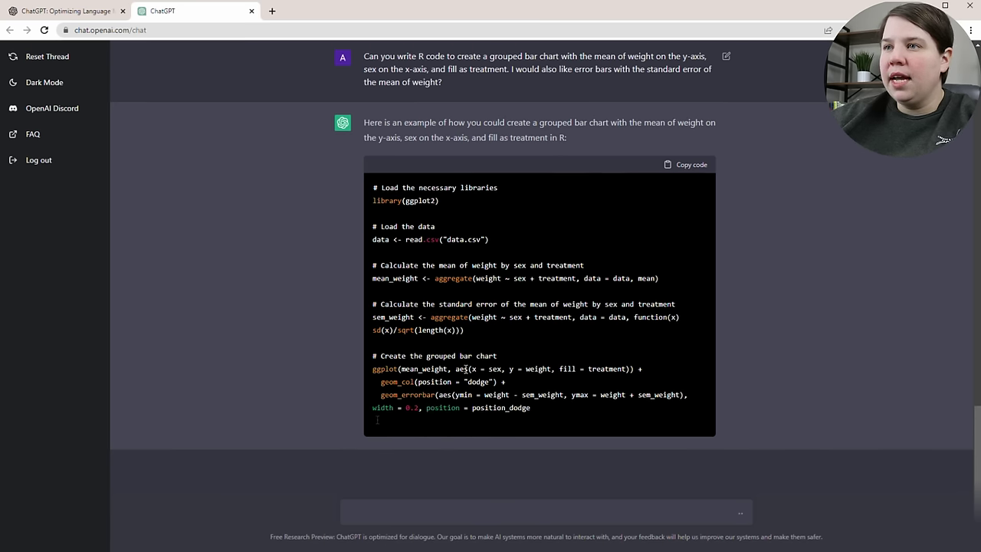
pyautogui.moveTo(456, 369); pyautogui.dragTo(649, 369)
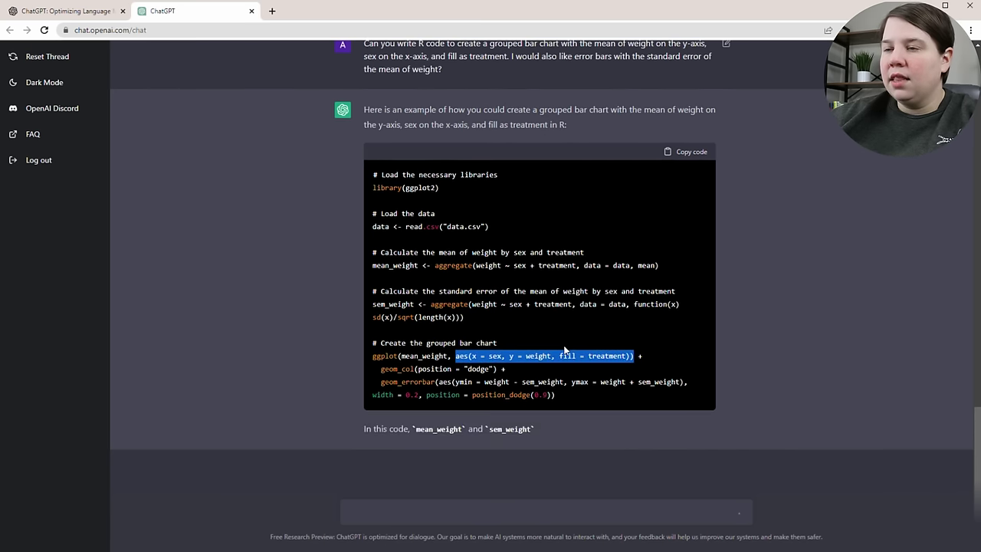
pyautogui.click(500, 356)
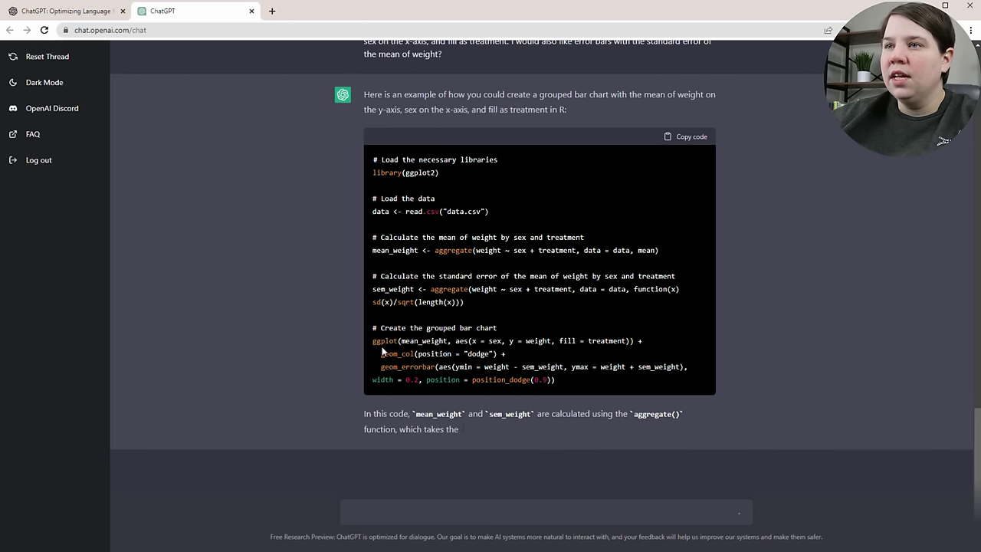
pyautogui.moveTo(382, 354); pyautogui.dragTo(508, 358)
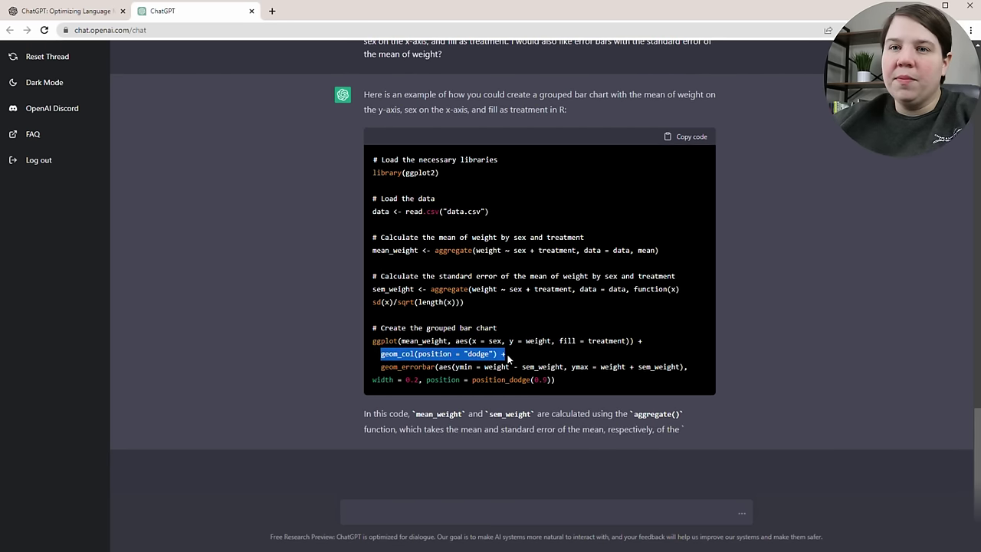
pyautogui.click(479, 352)
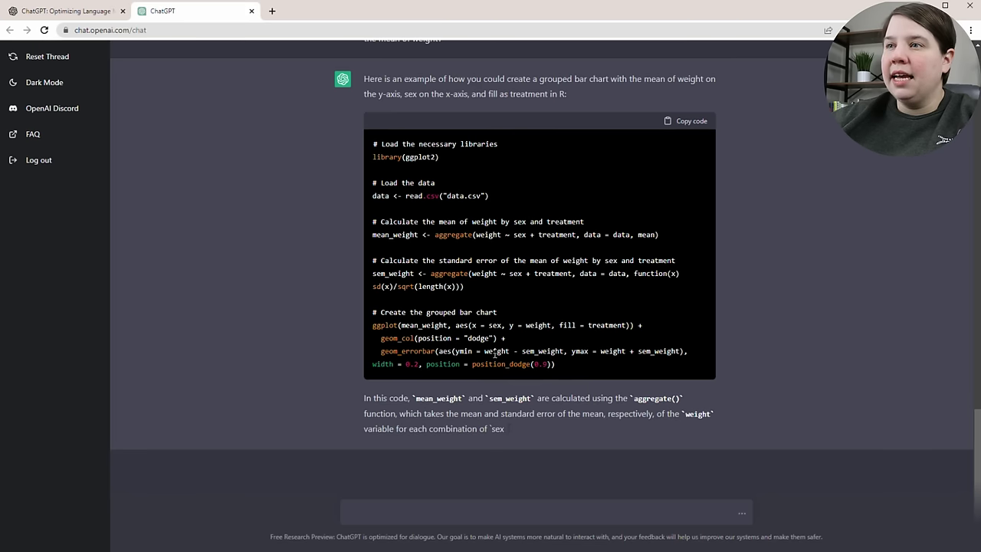
pyautogui.doubleClick(496, 351)
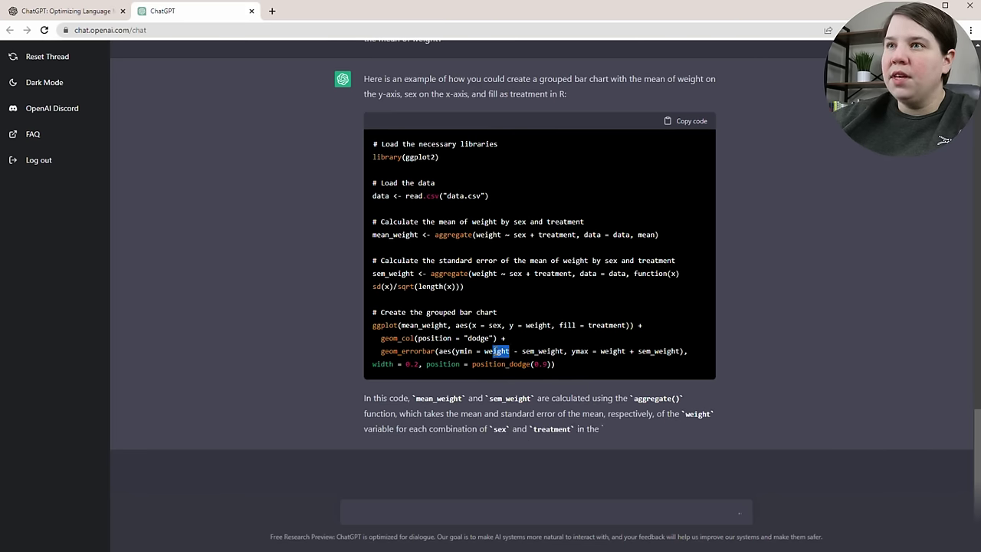
pyautogui.click(560, 349)
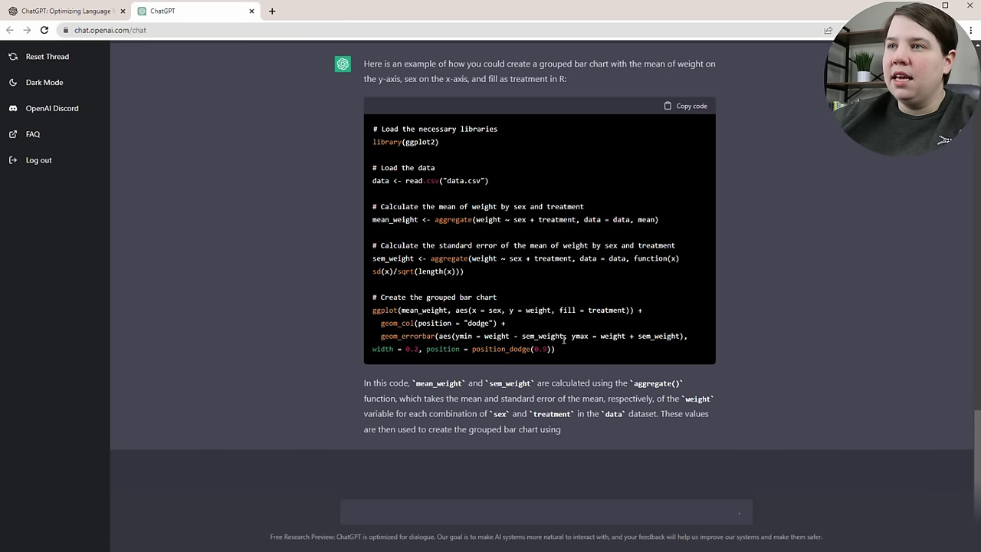
pyautogui.doubleClick(563, 337)
pyautogui.moveTo(556, 335); pyautogui.dragTo(426, 334)
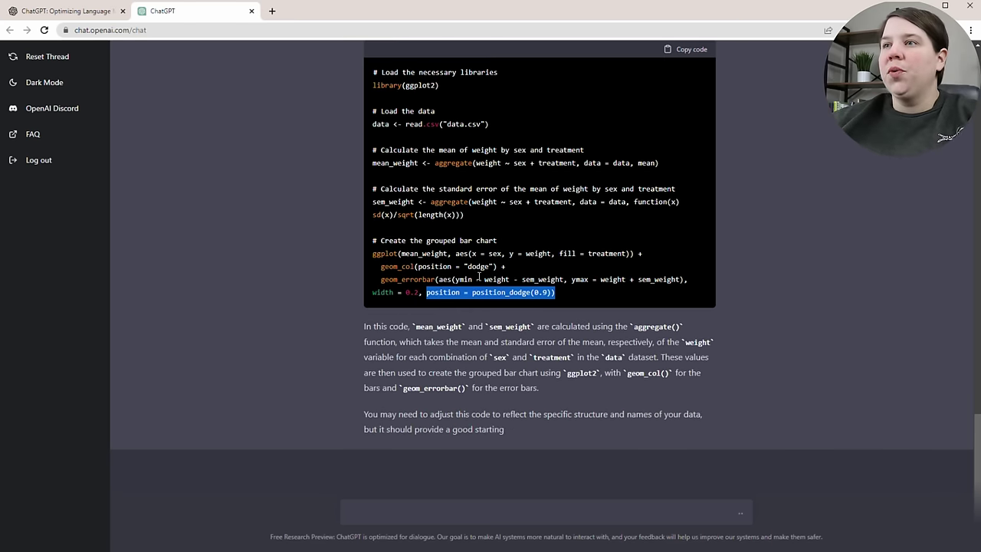
pyautogui.moveTo(373, 328); pyautogui.dragTo(729, 342)
pyautogui.click(574, 338)
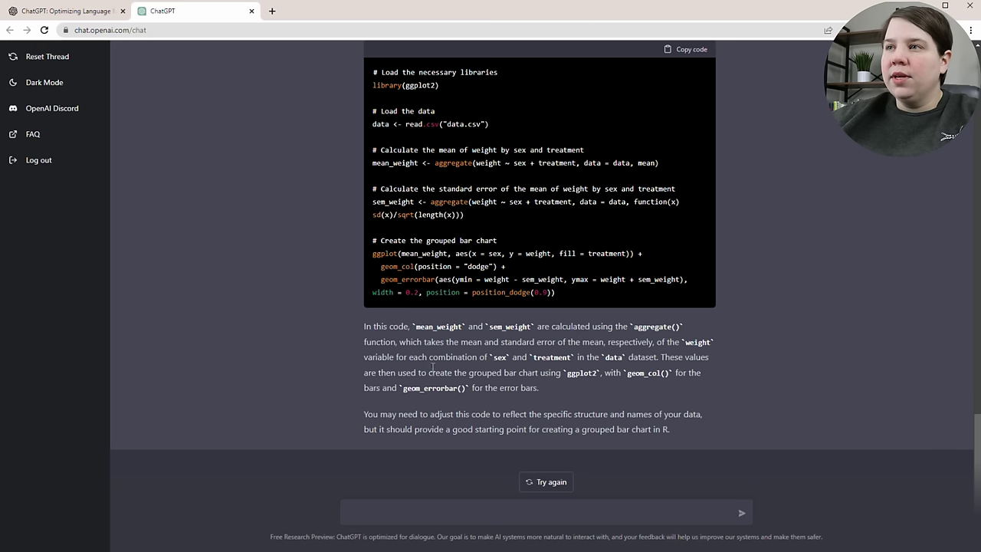
pyautogui.moveTo(412, 415); pyautogui.dragTo(663, 424)
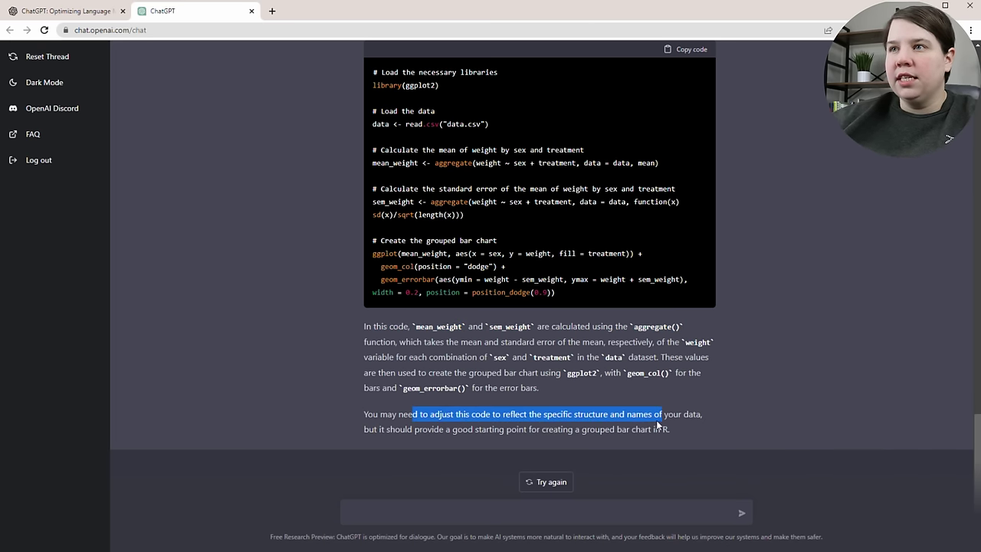
pyautogui.scroll(1, 371, 62)
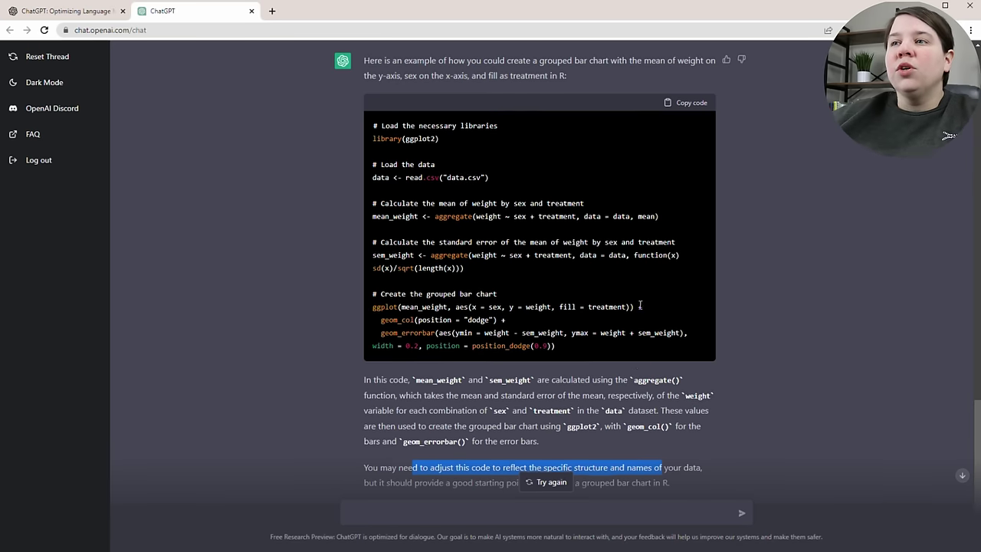
pyautogui.scroll(-2, 587, 316)
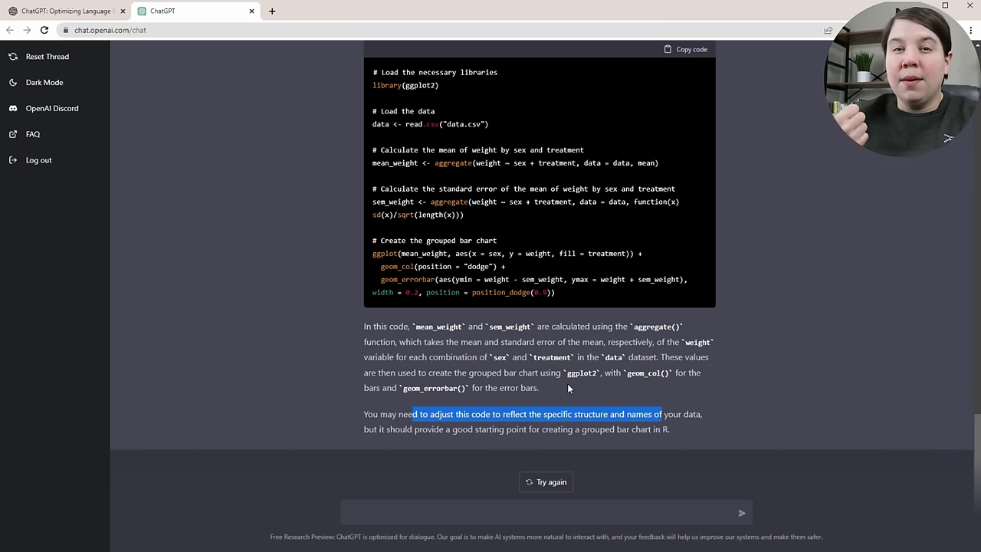
# Ask ChatGPT to calculate mean weights of two treatment groups and test significance in R
pyautogui.click(462, 514)
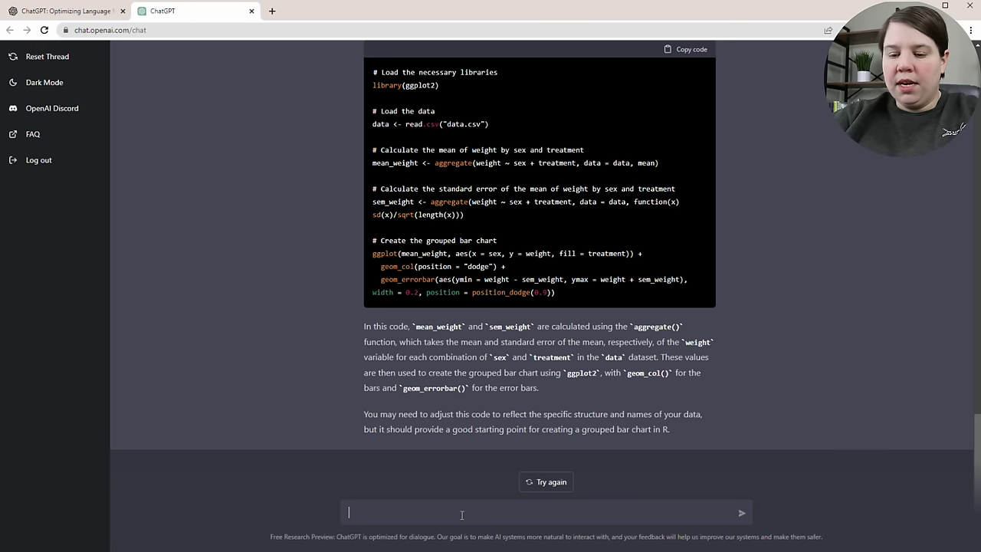
pyautogui.write('Can you calc')
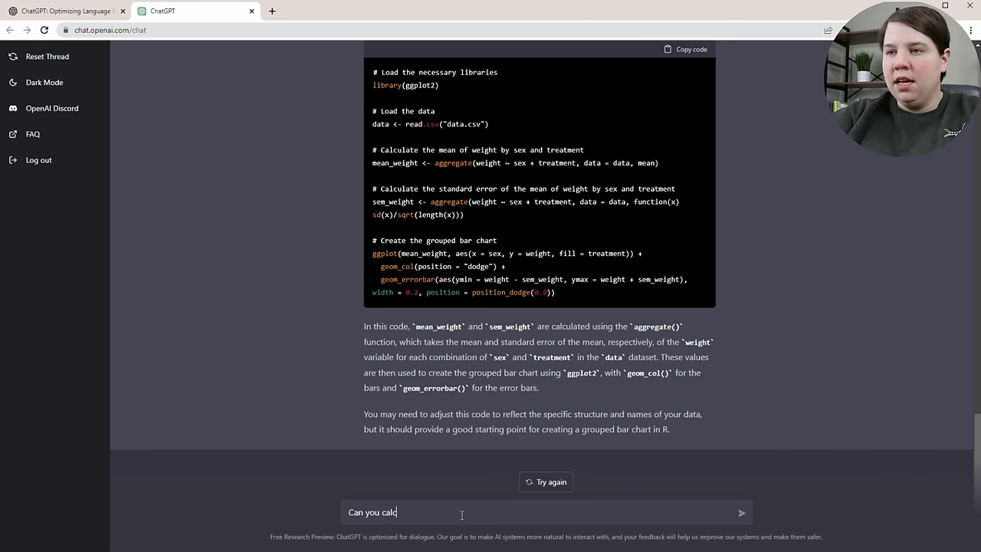
pyautogui.write('ulate the means ')
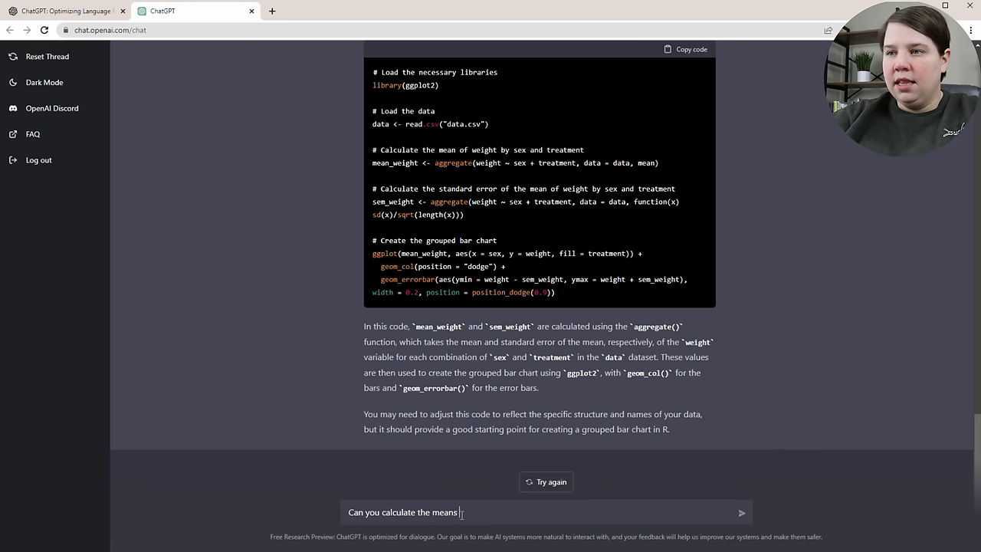
pyautogui.write('of t')
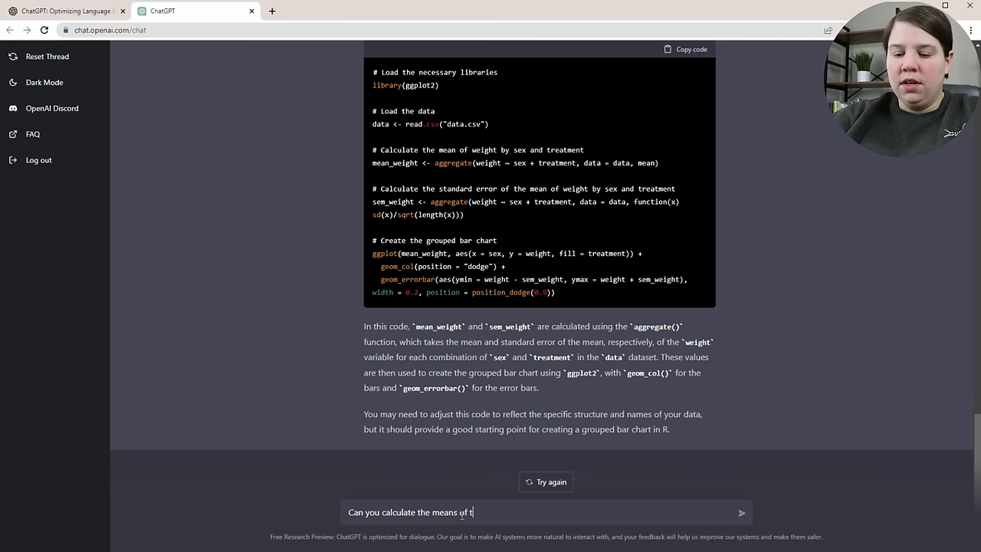
pyautogui.press('BackSpace')
pyautogui.write('weights of two tr')
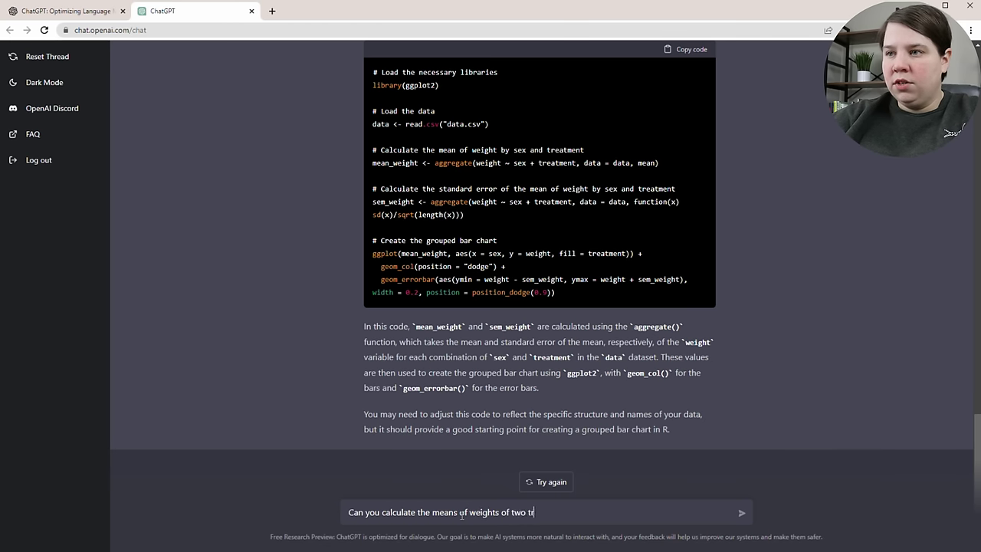
pyautogui.write('eatment groups and ')
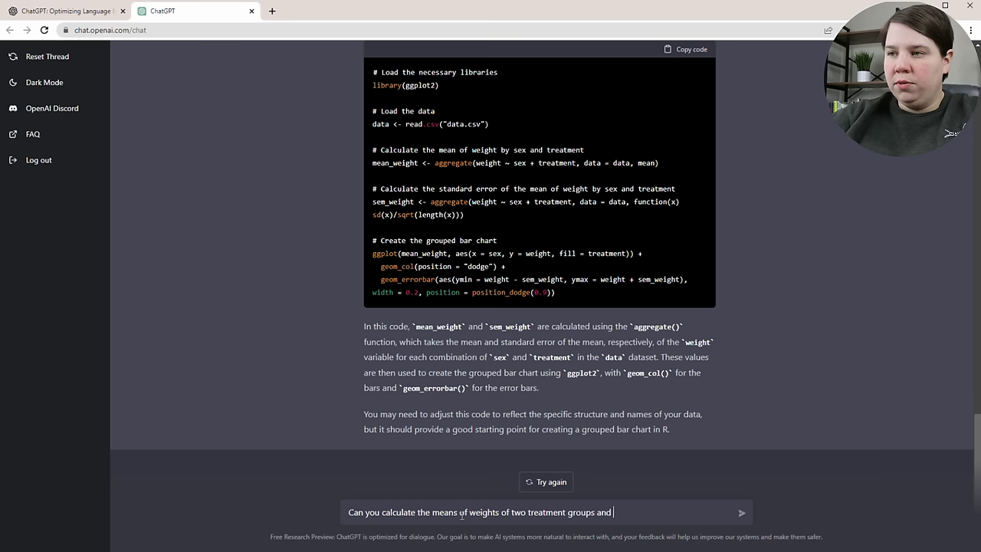
pyautogui.write('tell if they a')
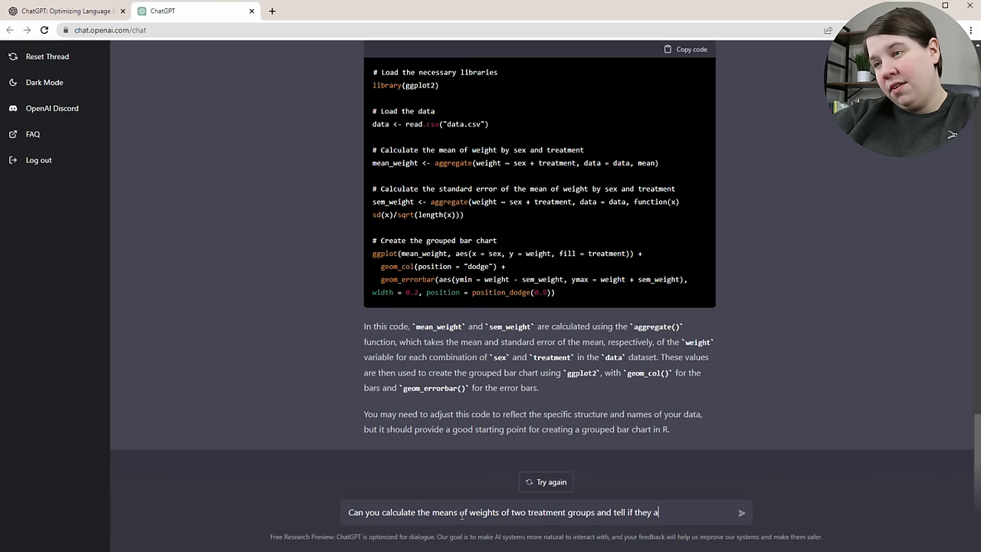
pyautogui.write('re significantly di')
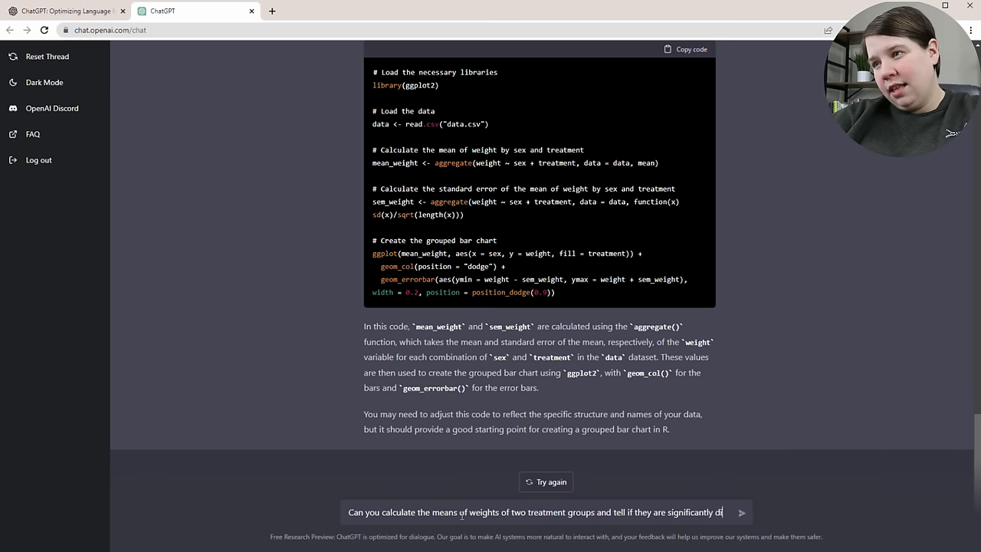
pyautogui.write('fferent in R?')
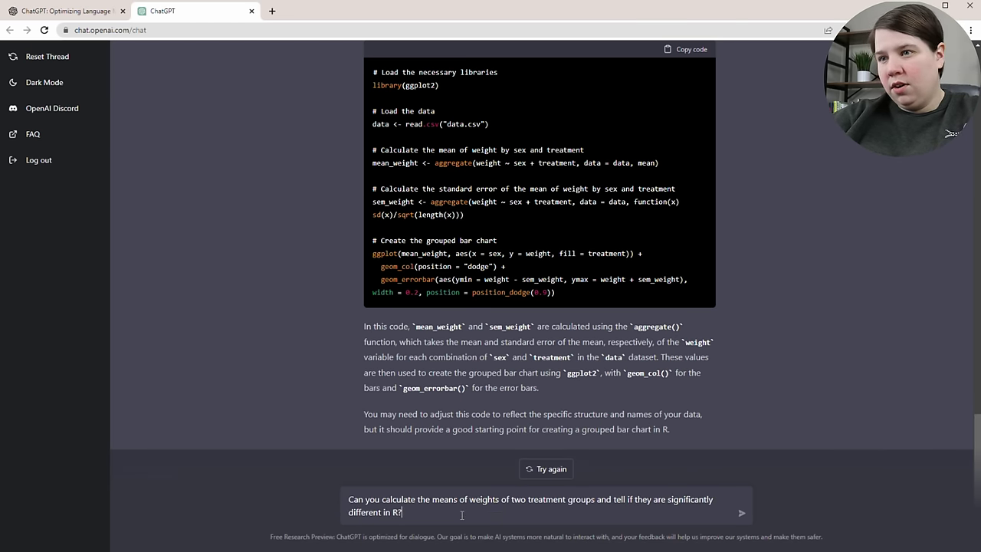
pyautogui.press('Return')
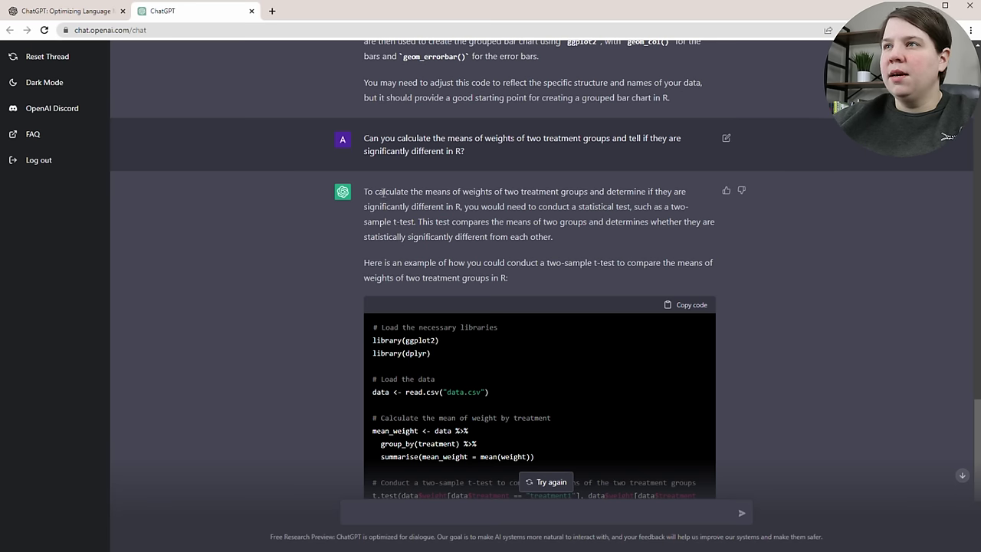
# Review the t-test answer's explanation, library(ggplot2), mean_weight and t.test lines
pyautogui.moveTo(383, 191); pyautogui.dragTo(501, 237)
pyautogui.click(504, 234)
pyautogui.scroll(-2, 504, 233)
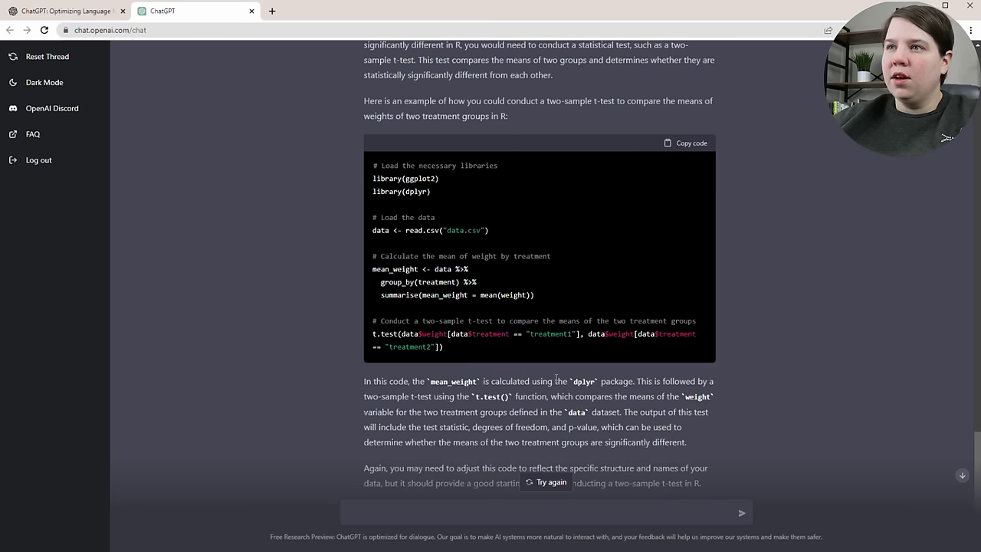
pyautogui.moveTo(440, 179); pyautogui.dragTo(373, 178)
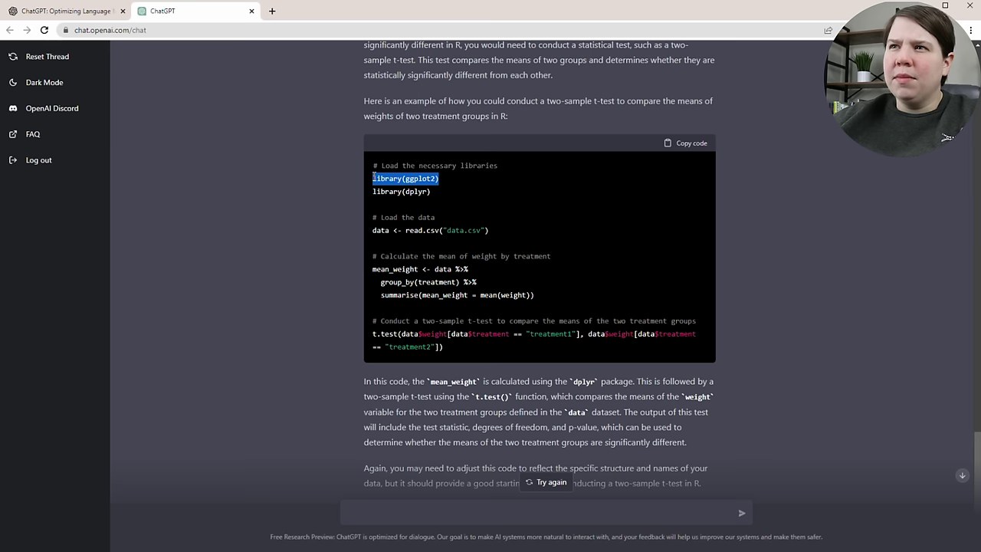
pyautogui.click(500, 217)
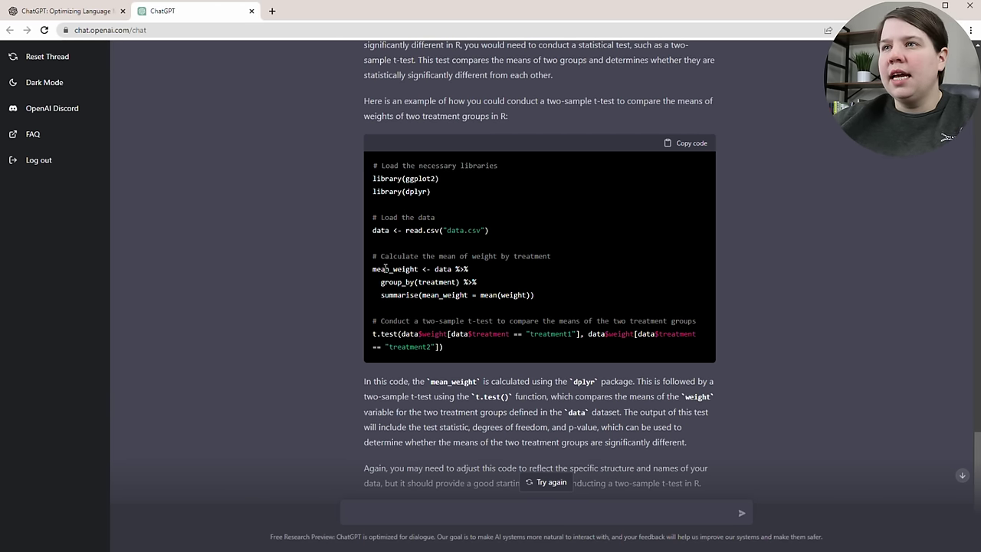
pyautogui.moveTo(386, 269); pyautogui.dragTo(553, 295)
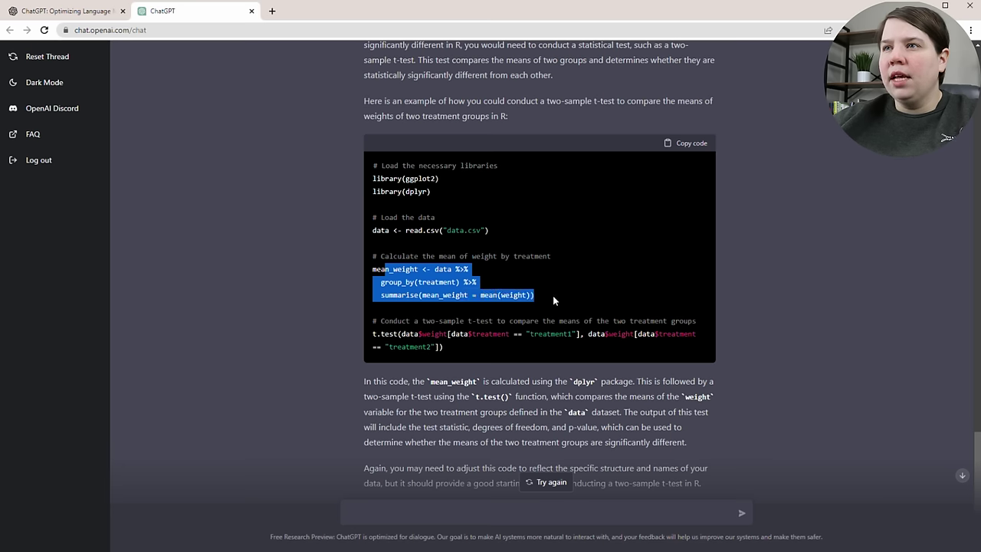
pyautogui.click(373, 332)
pyautogui.moveTo(373, 332); pyautogui.dragTo(702, 339)
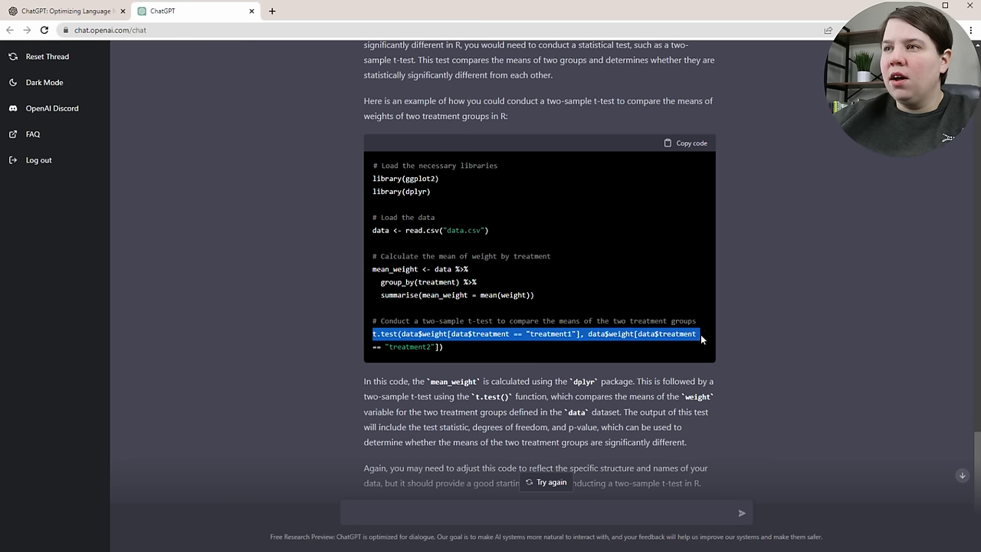
pyautogui.click(324, 329)
# Paste the R select/filter code with 'It isn't working, what is wrong?' into the message box
pyautogui.scroll(-1, 491, 352)
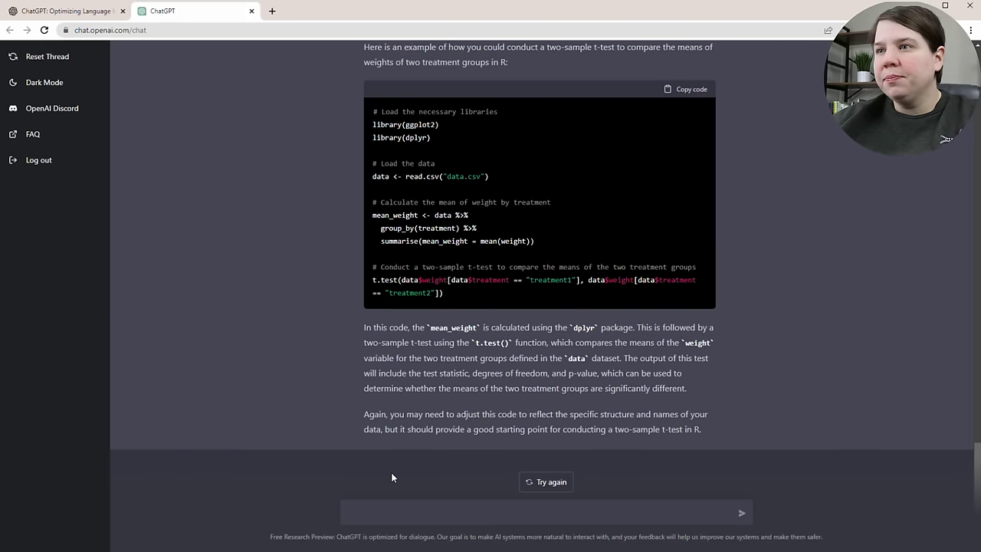
pyautogui.click(443, 506)
pyautogui.write('Here is the R code I wrote  df %>% select(ID, weight, treatment) %>% filter(treatment = "ND" | treatment = "WD")  It isn\'t working, what is wrong?')
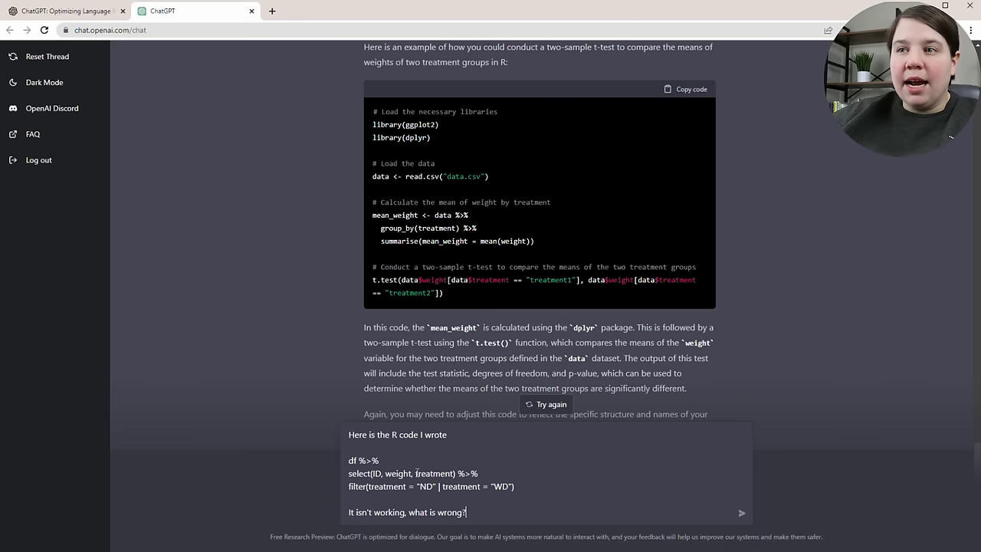
# Send the filter-code question and compare the suggested %in% with the original = operator
pyautogui.press('Return')
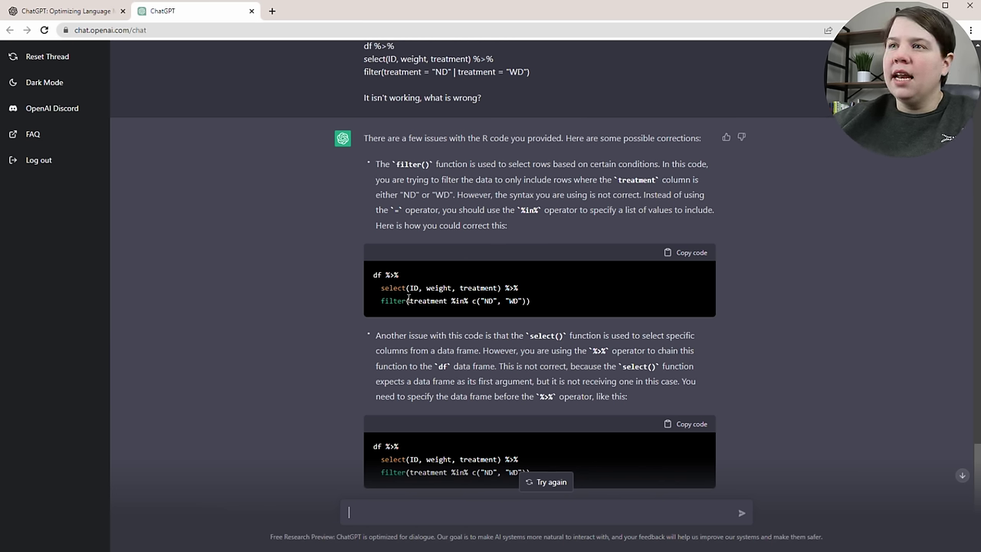
pyautogui.moveTo(407, 300); pyautogui.dragTo(513, 314)
pyautogui.click(539, 308)
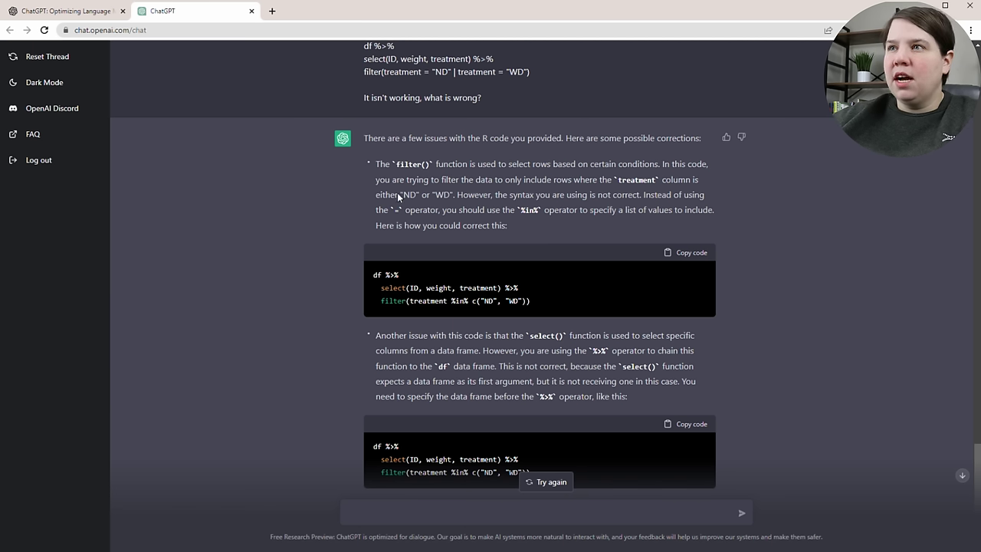
pyautogui.moveTo(400, 209); pyautogui.dragTo(394, 210)
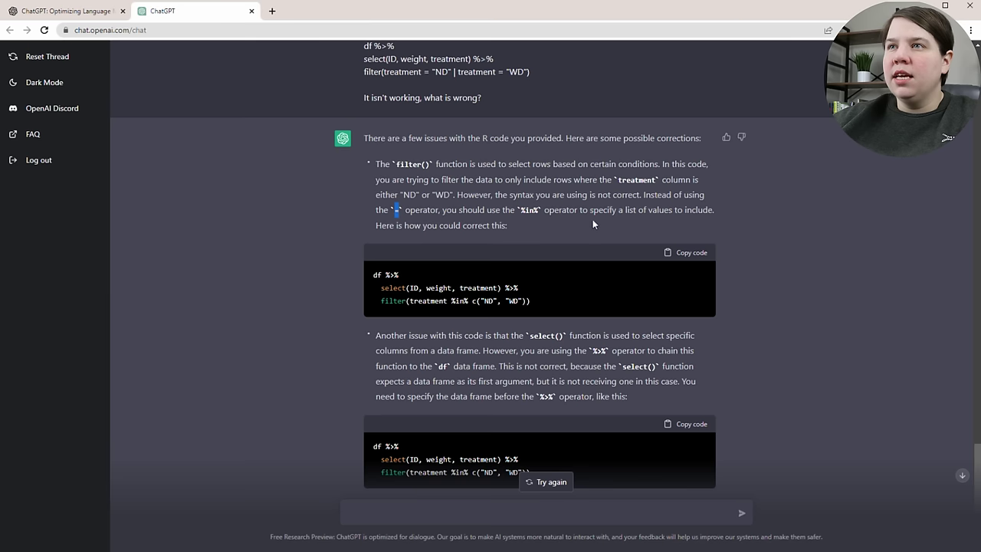
pyautogui.moveTo(521, 210); pyautogui.dragTo(544, 211)
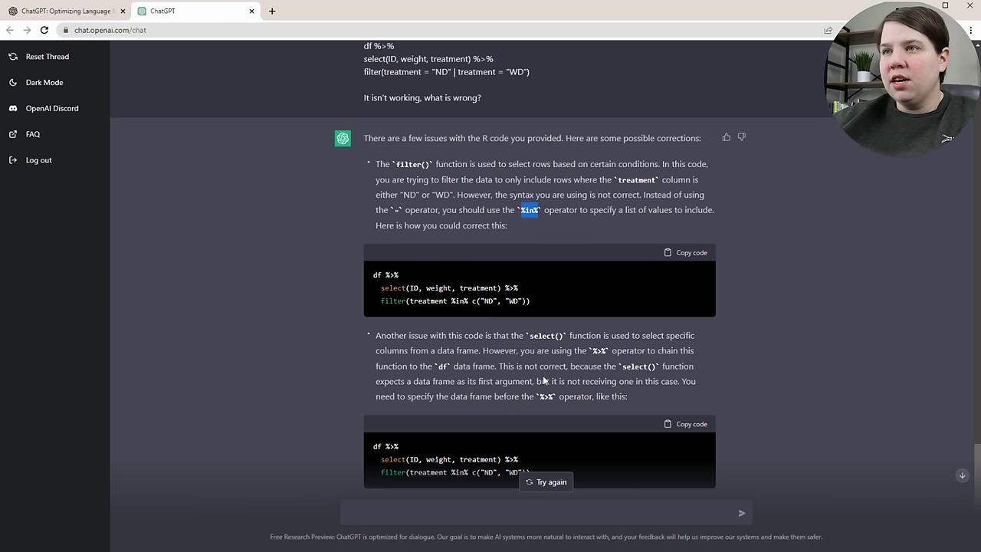
pyautogui.moveTo(420, 72); pyautogui.dragTo(433, 72)
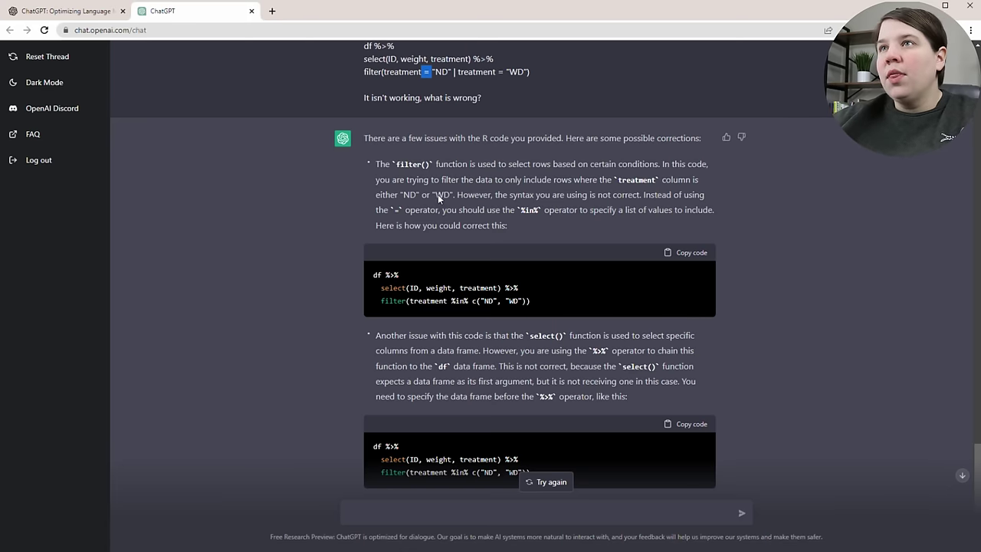
pyautogui.scroll(-2, 517, 322)
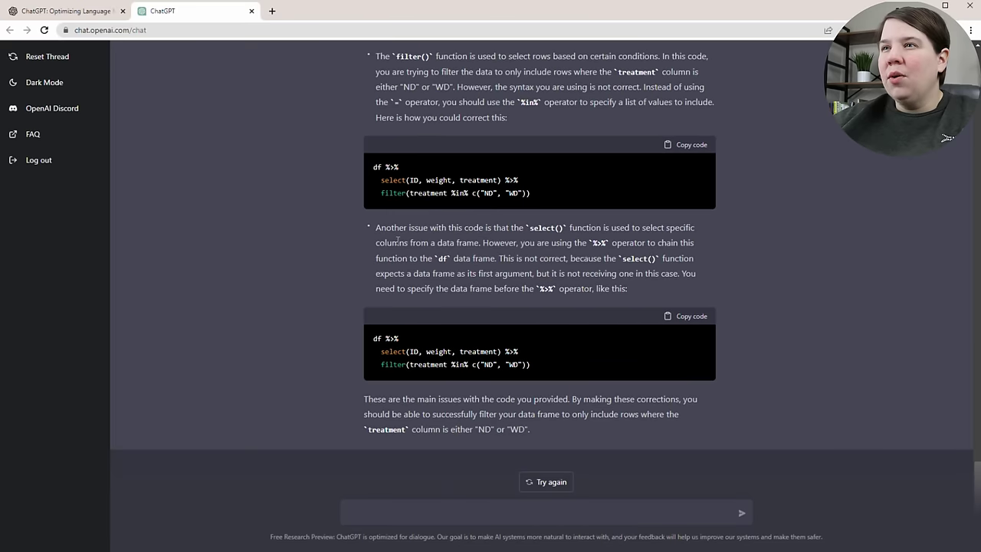
pyautogui.moveTo(394, 229); pyautogui.dragTo(608, 243)
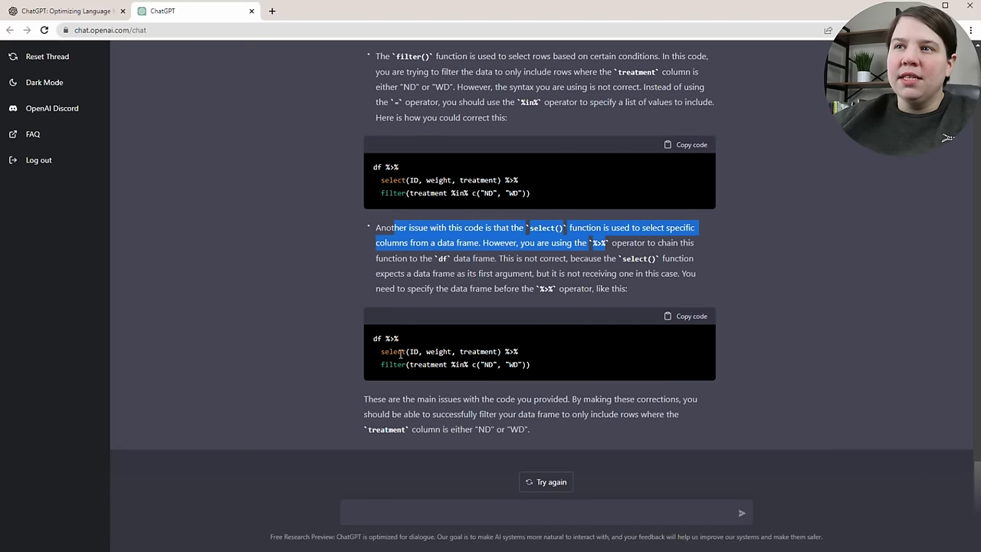
pyautogui.scroll(5, 443, 364)
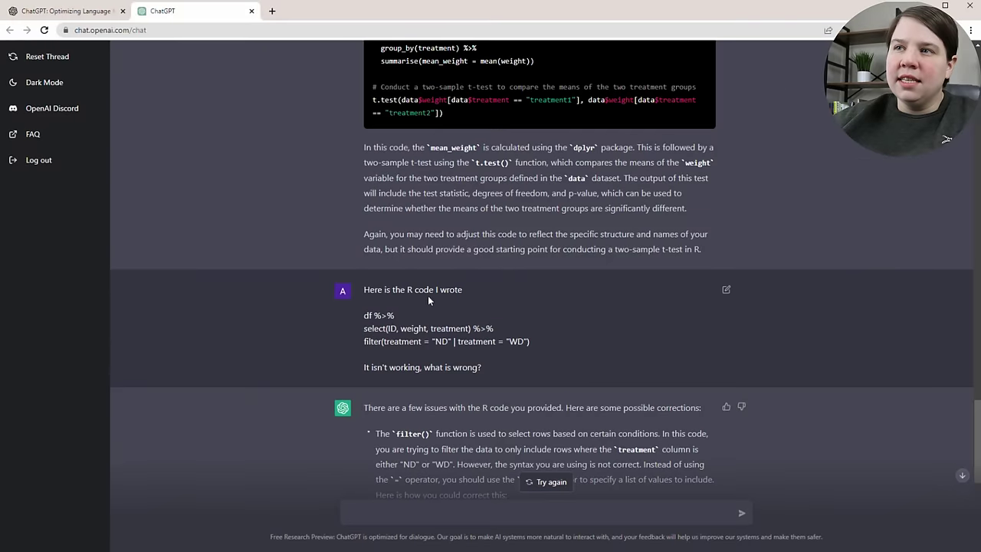
pyautogui.scroll(-1, 488, 403)
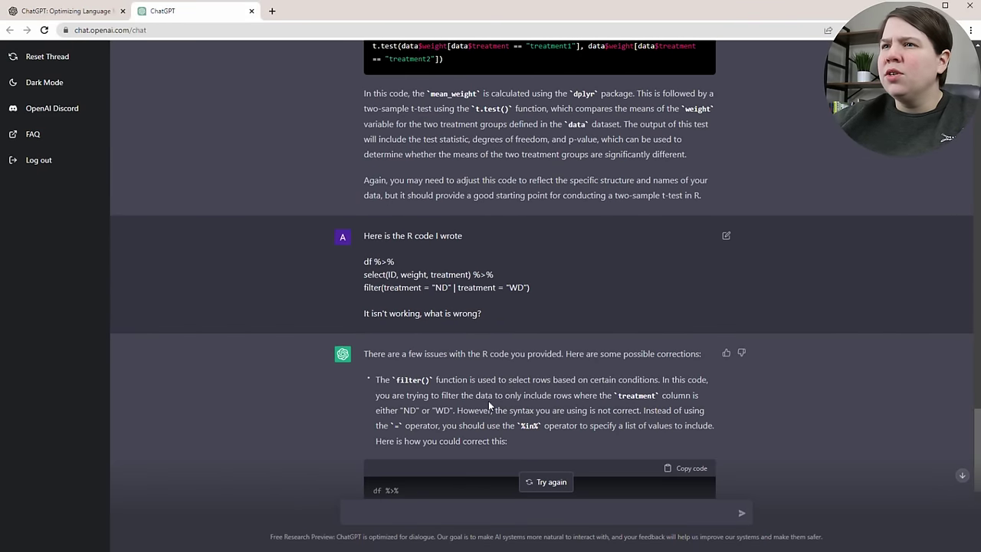
pyautogui.scroll(-1, 488, 402)
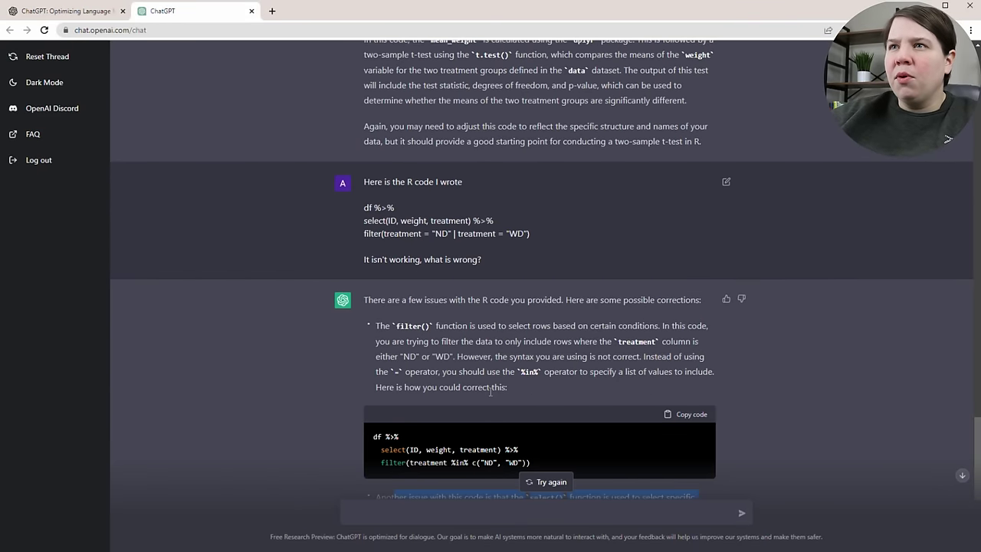
pyautogui.scroll(-4, 490, 391)
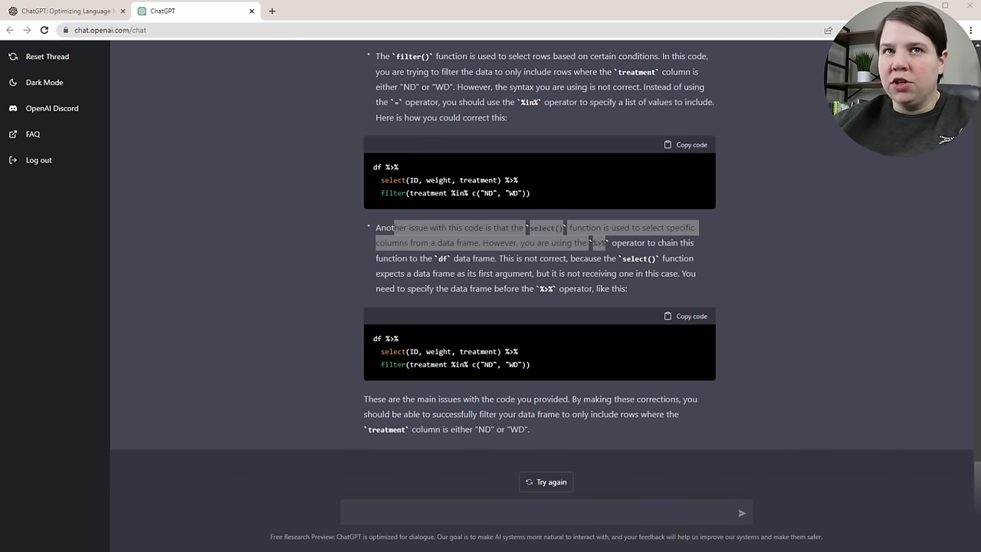
# Ask how to compare 25 lipid concentrations across 3 treatment groups
pyautogui.click(384, 517)
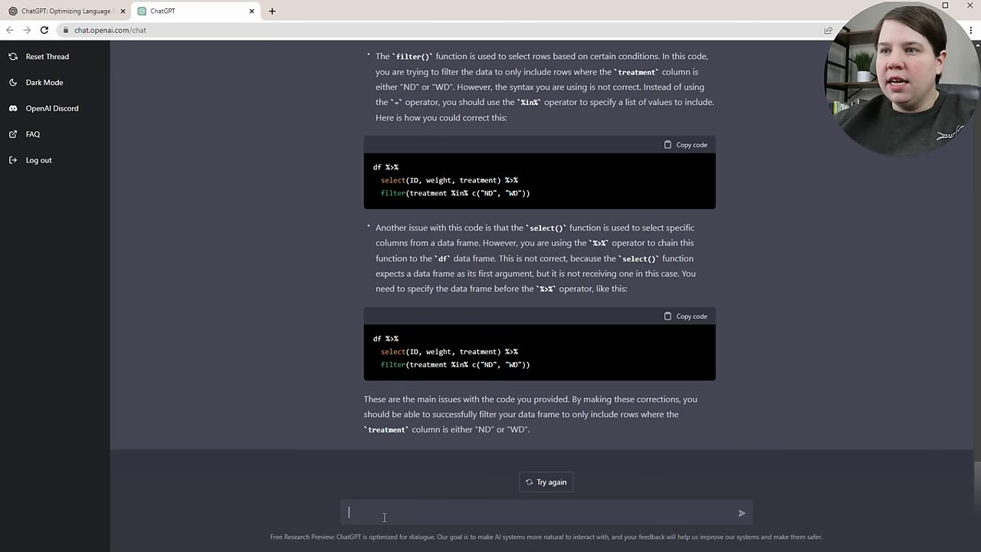
pyautogui.write('I have 3 treatment groups and 25 lipid concentrations for each sample in a treatment group. How should I compare these groups to determine if the lipid concentration is significantly higher in one group than another.')
pyautogui.press('BackSpace')
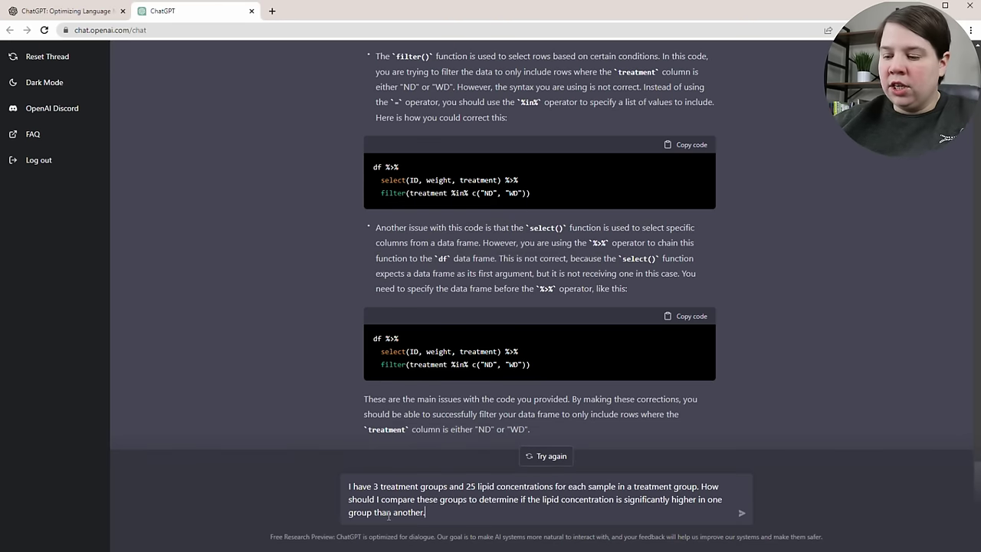
pyautogui.press('Return')
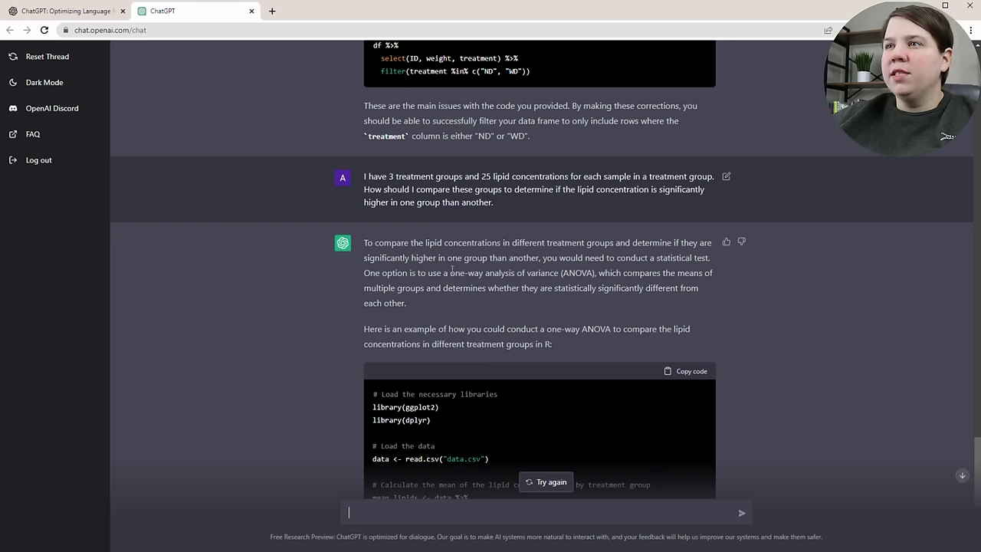
# Highlight the recommended one-way ANOVA and scroll through the aov() R code reply
pyautogui.moveTo(451, 269); pyautogui.dragTo(600, 268)
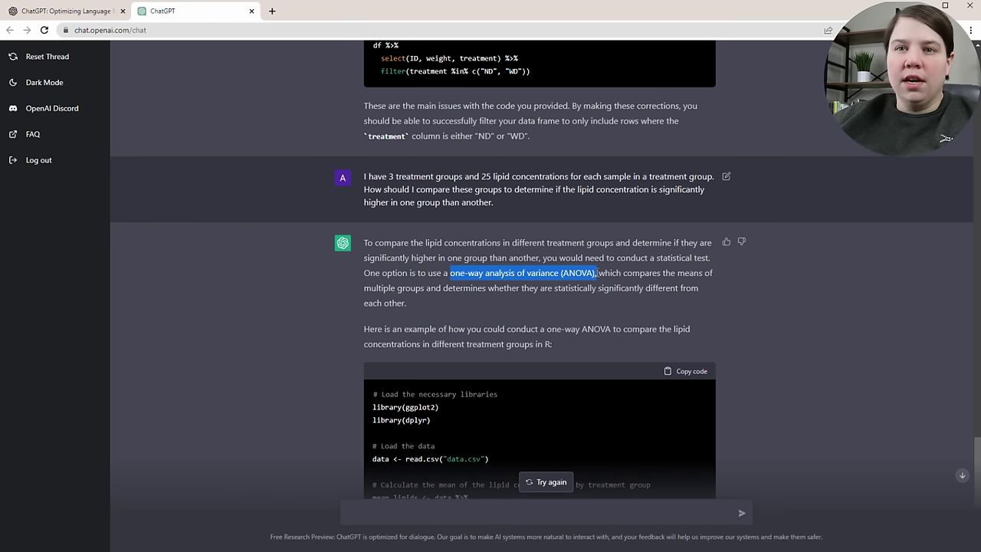
pyautogui.click(579, 257)
pyautogui.scroll(-2, 489, 247)
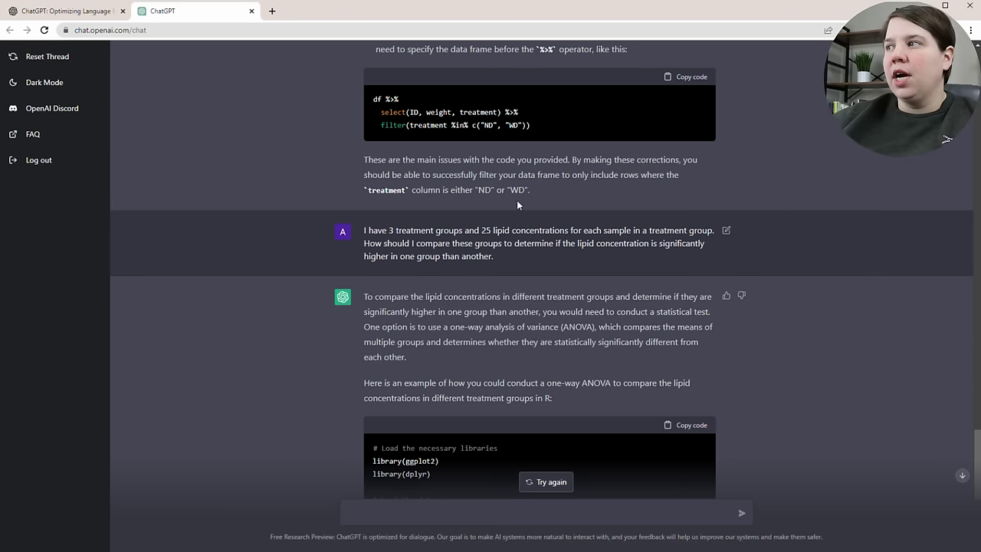
pyautogui.scroll(-4, 517, 209)
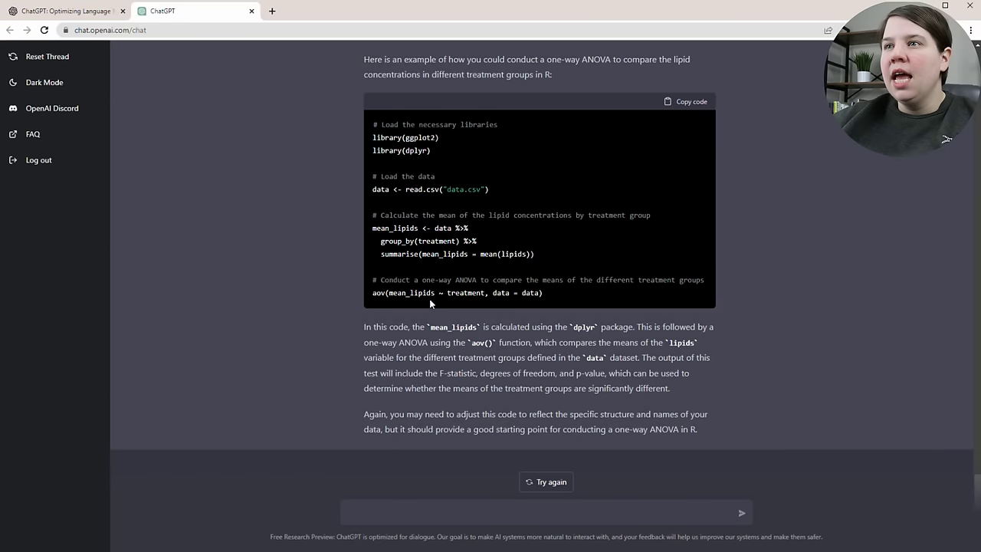
pyautogui.moveTo(434, 320); pyautogui.dragTo(692, 390)
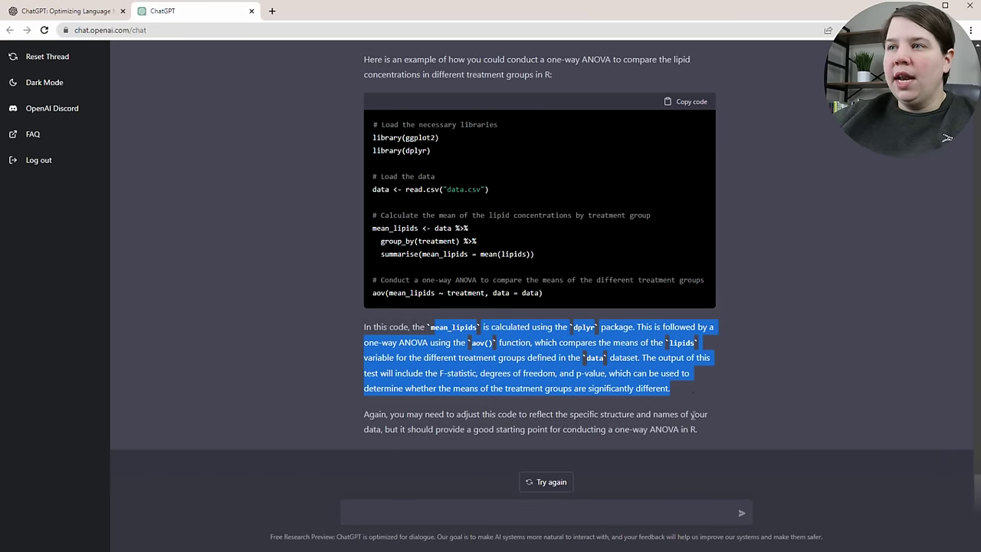
pyautogui.click(696, 426)
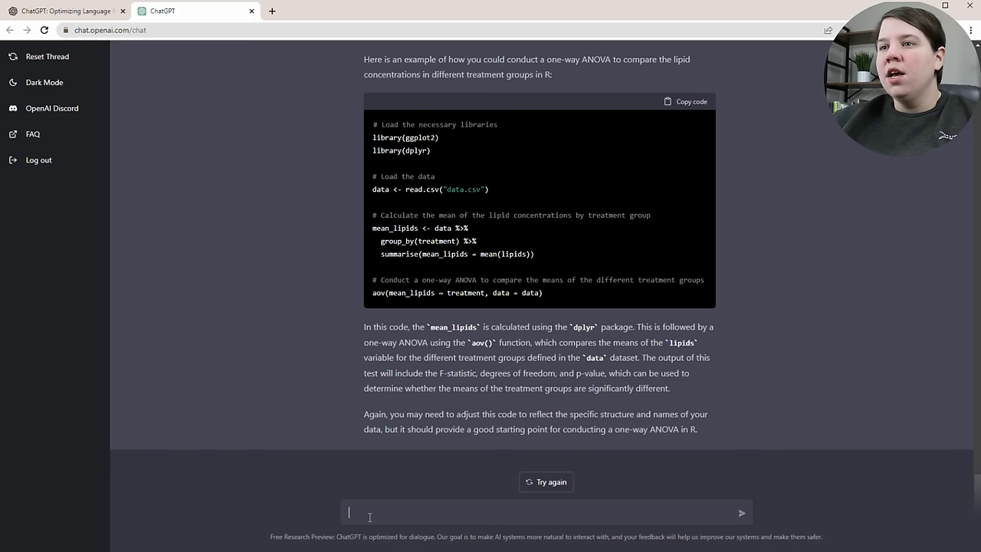
# Send the introduction request and highlight the opening and chronic-disease-risk sentences of the reply
pyautogui.write('I am writing an research article on How obesity causes increased lipids that affect maternal placental function and fetal development. Can you write an introduction paragraph for me?')
pyautogui.press('Return')
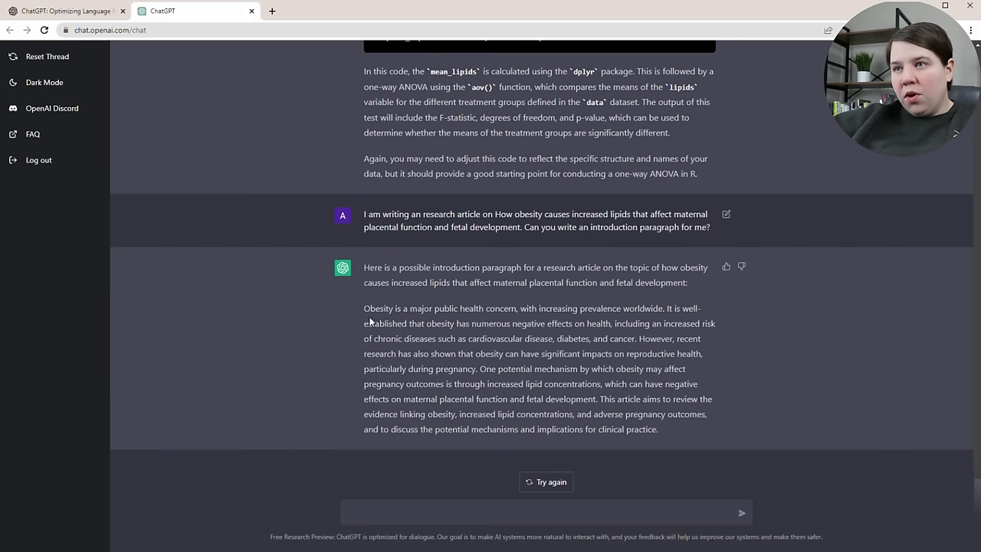
pyautogui.moveTo(363, 308); pyautogui.dragTo(661, 319)
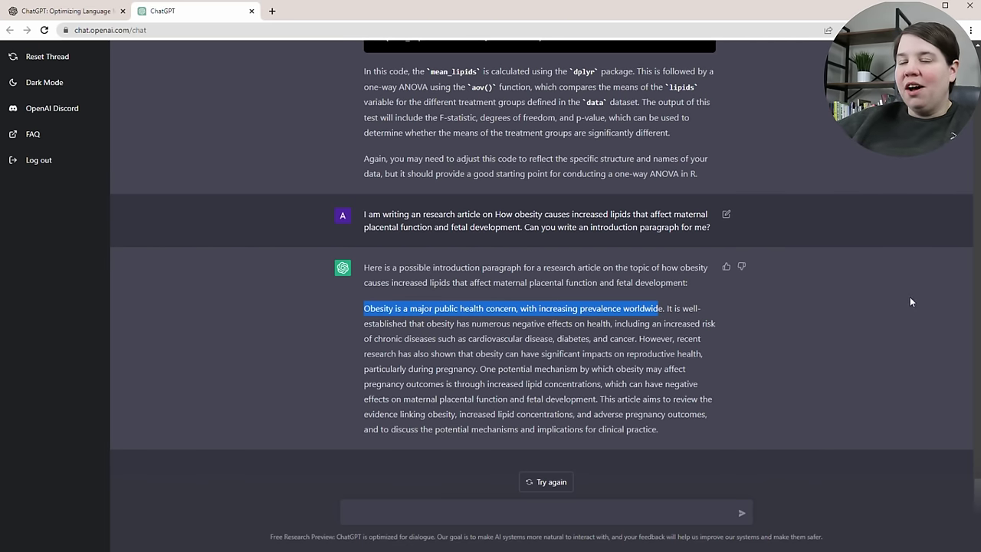
pyautogui.click(669, 311)
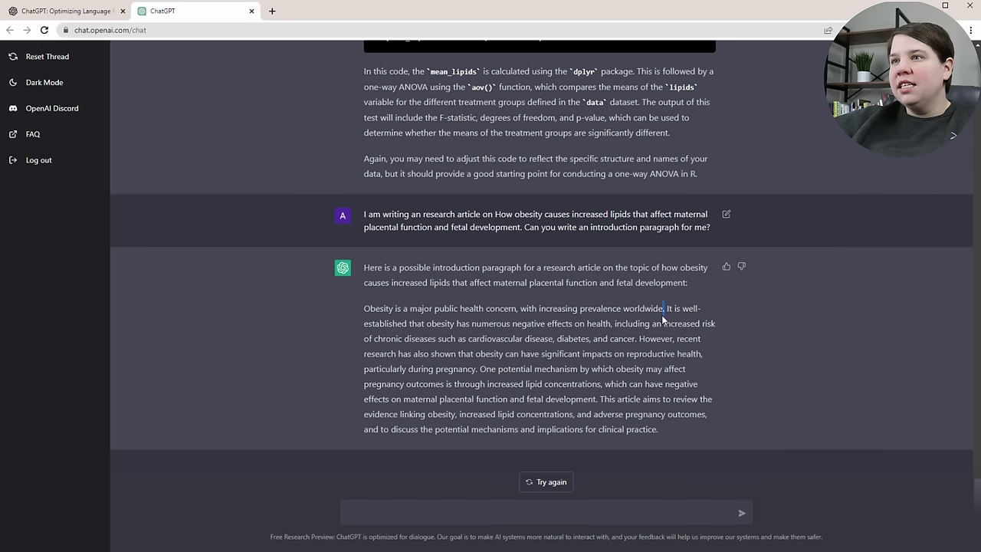
pyautogui.moveTo(666, 310); pyautogui.dragTo(641, 341)
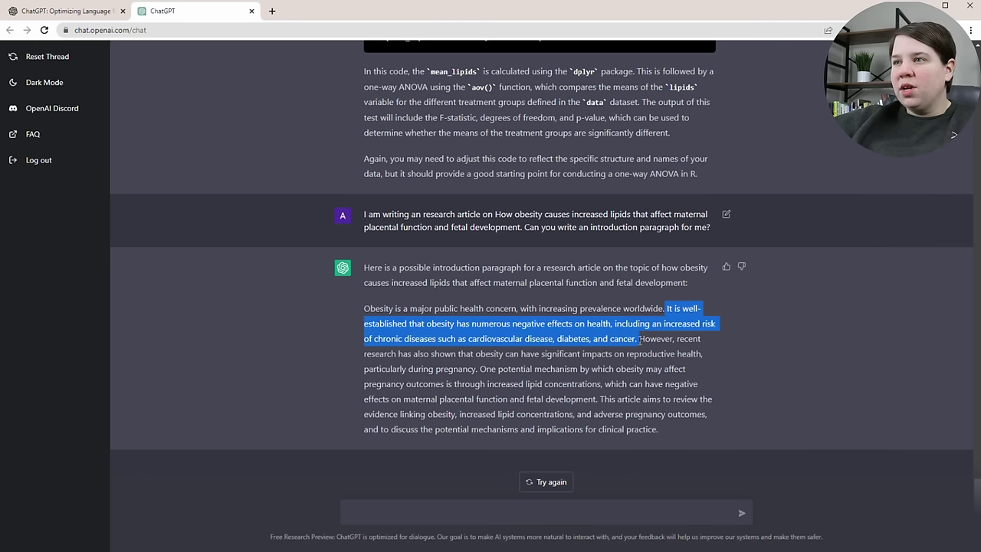
pyautogui.click(640, 350)
# Highlight the reproductive health, lipid mechanism and article-aims sentences of the introduction
pyautogui.moveTo(443, 352); pyautogui.dragTo(628, 355)
pyautogui.moveTo(549, 354); pyautogui.dragTo(697, 397)
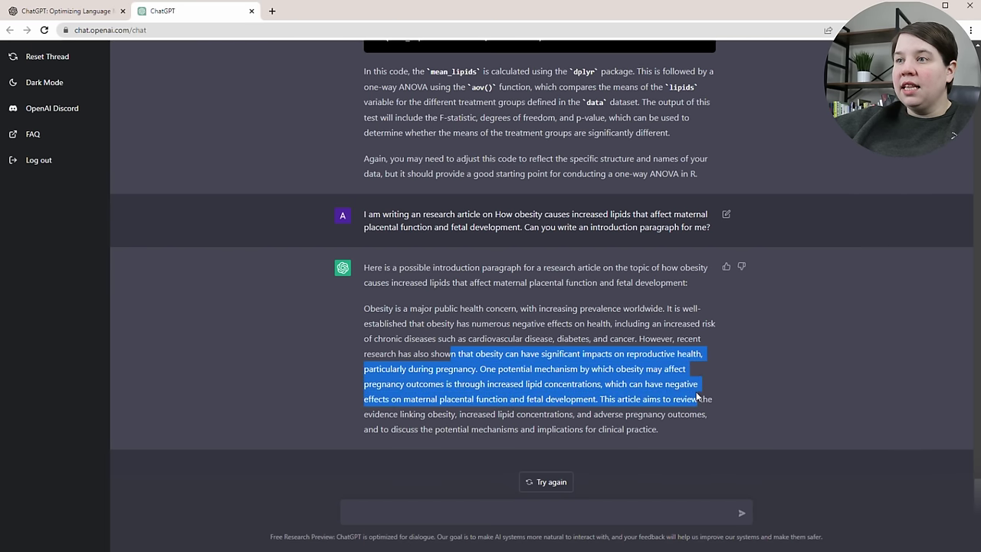
pyautogui.click(767, 452)
pyautogui.moveTo(601, 398); pyautogui.dragTo(674, 434)
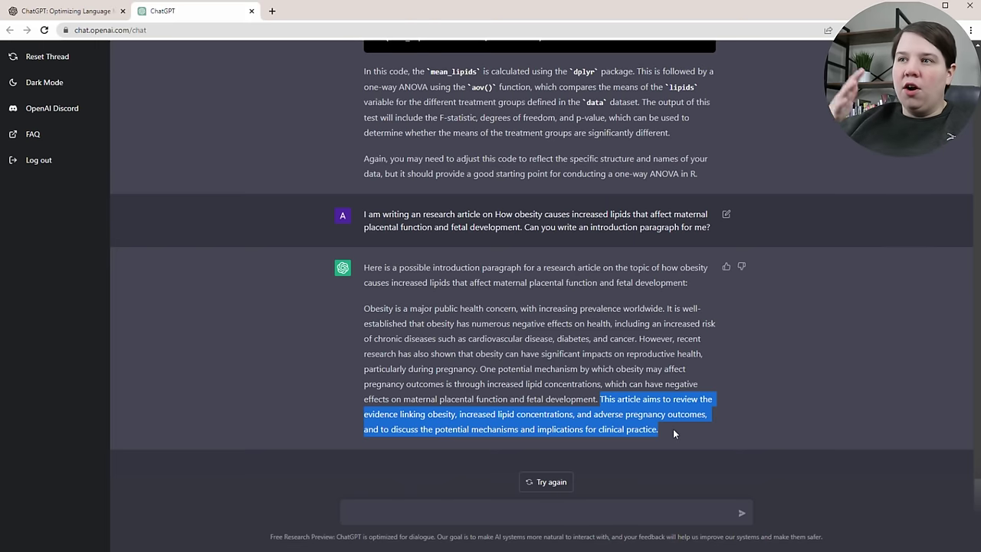
pyautogui.click(472, 348)
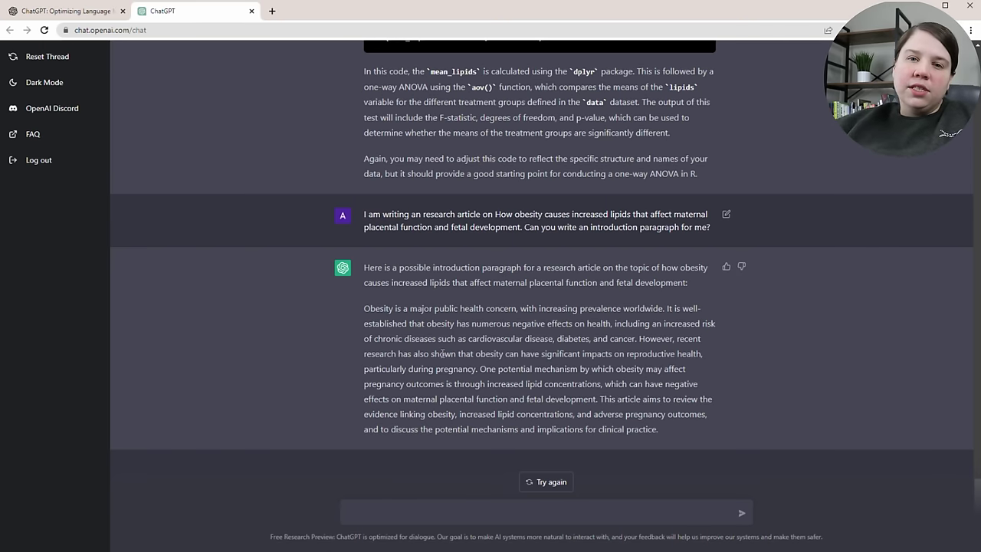
# Review the abstract's rewrite request and lipid results, then regenerate the simplified summary
pyautogui.click(419, 516)
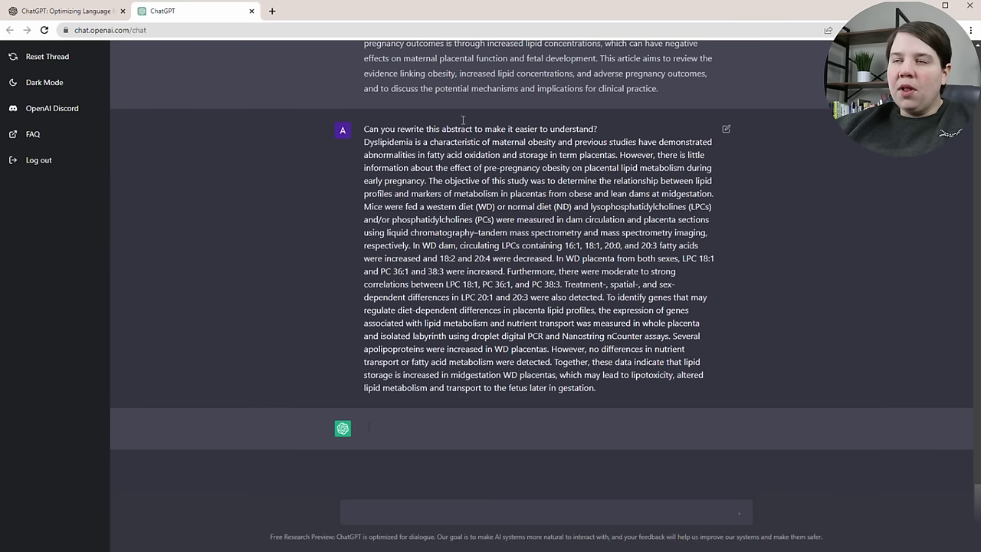
pyautogui.moveTo(365, 129); pyautogui.dragTo(598, 129)
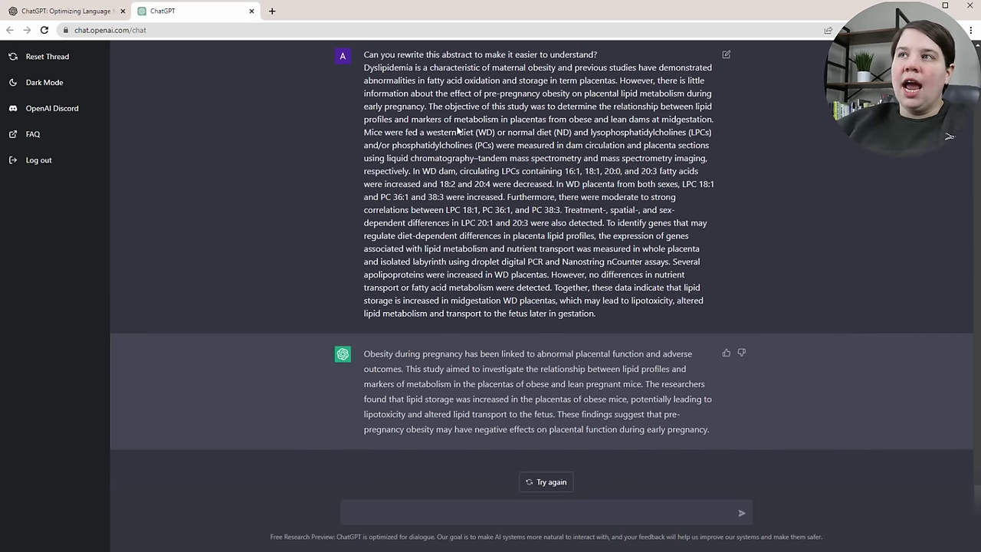
pyautogui.moveTo(444, 170); pyautogui.dragTo(595, 229)
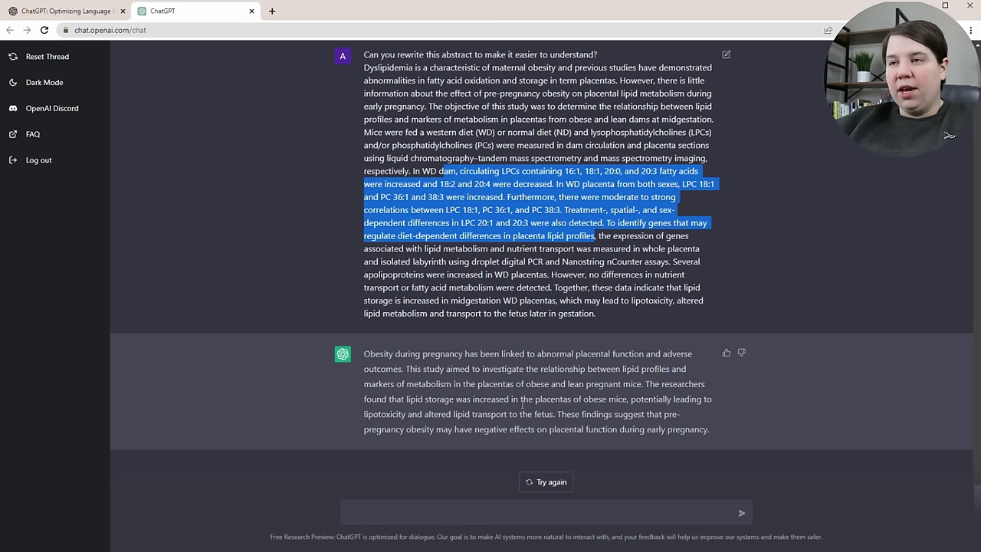
pyautogui.click(551, 481)
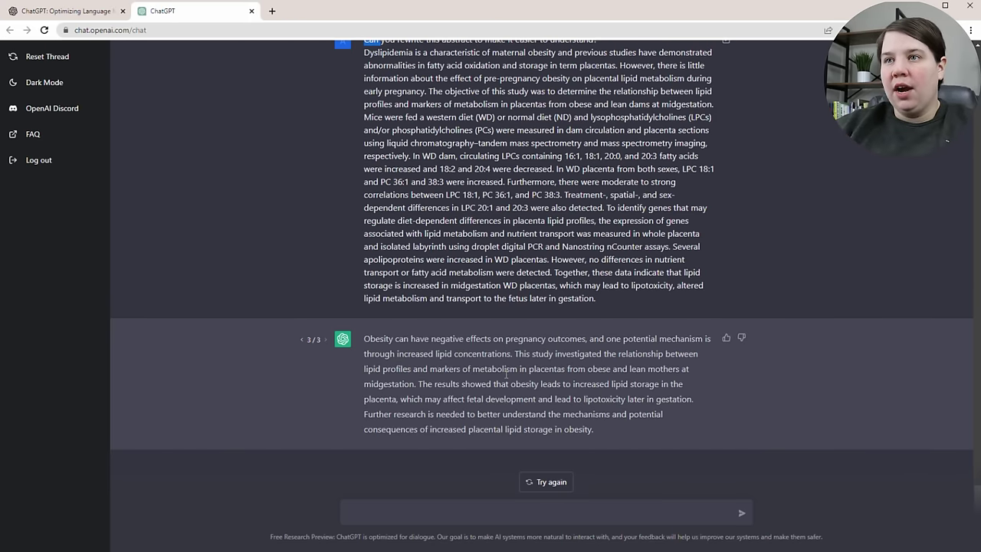
pyautogui.click(455, 510)
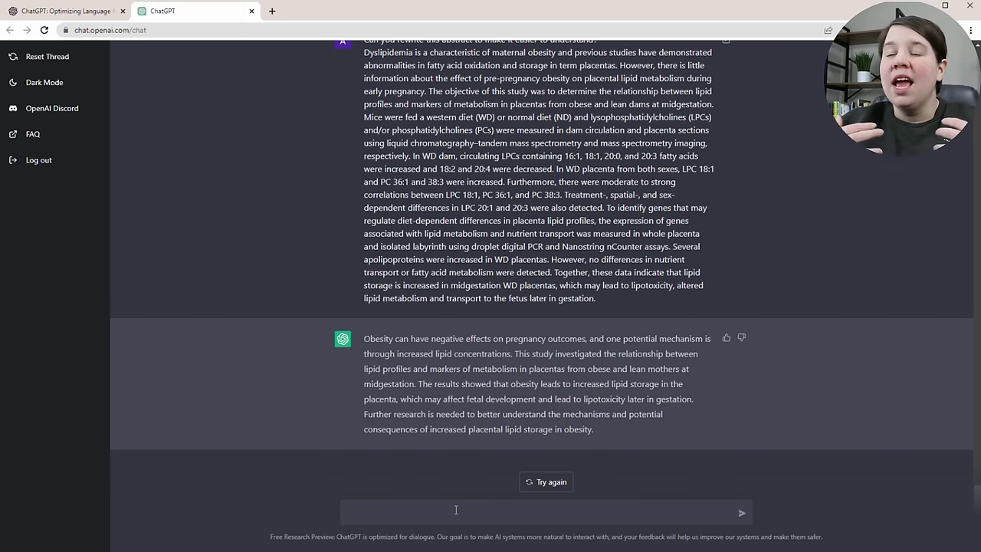
# Send 'Can you suggest some titles for this abstract?'
pyautogui.write('Can ')
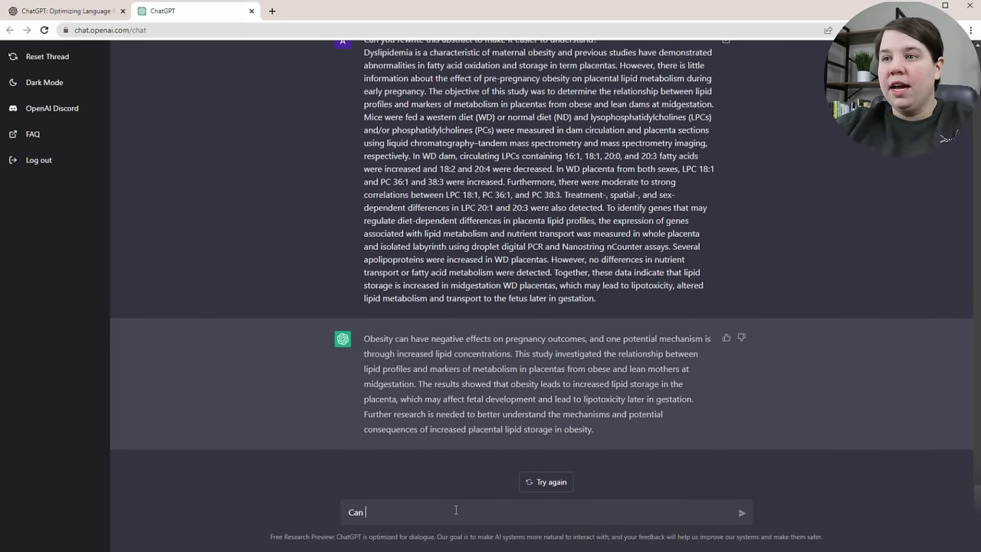
pyautogui.write('you suggest')
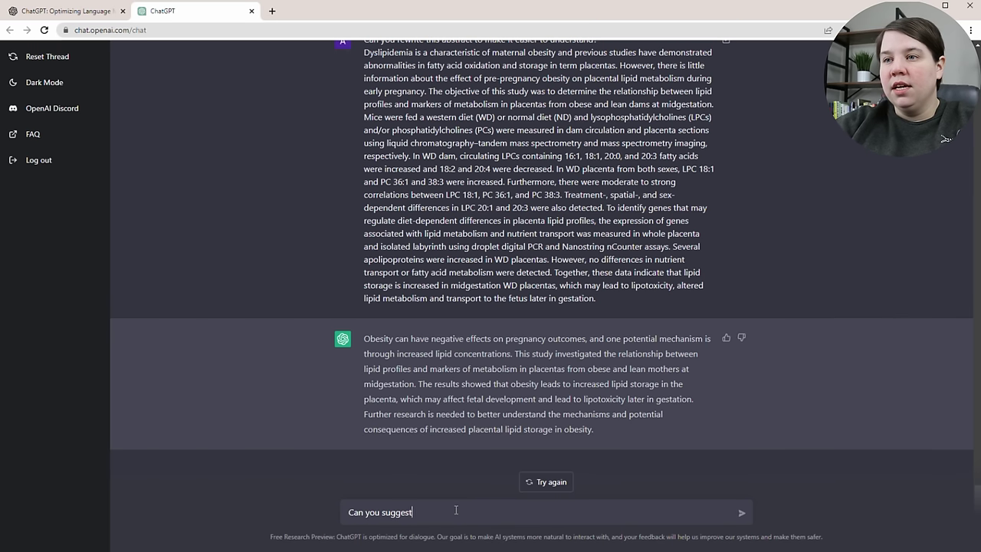
pyautogui.write(' some titles for this pa')
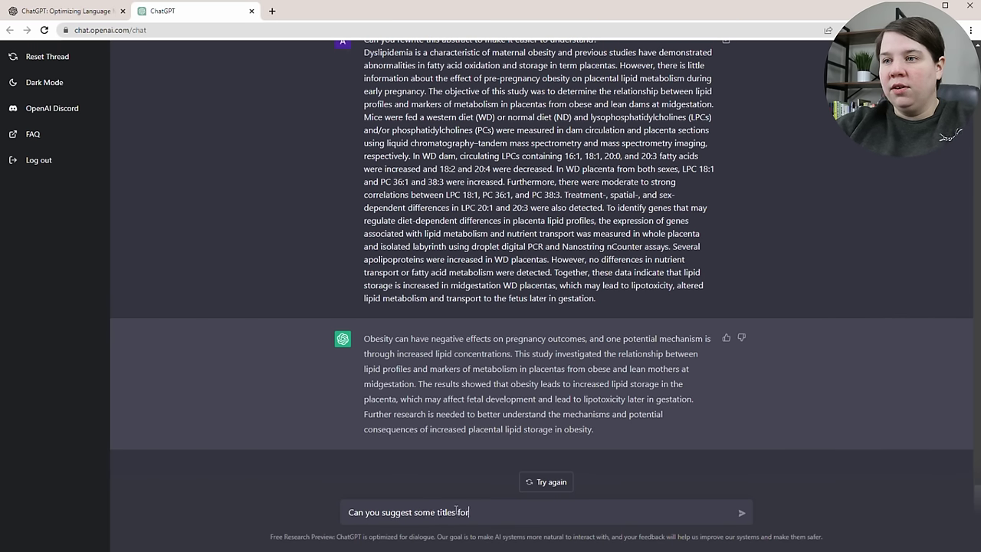
pyautogui.press('BackSpace')
pyautogui.press('BackSpace')
pyautogui.write('abstract?')
pyautogui.press('Return')
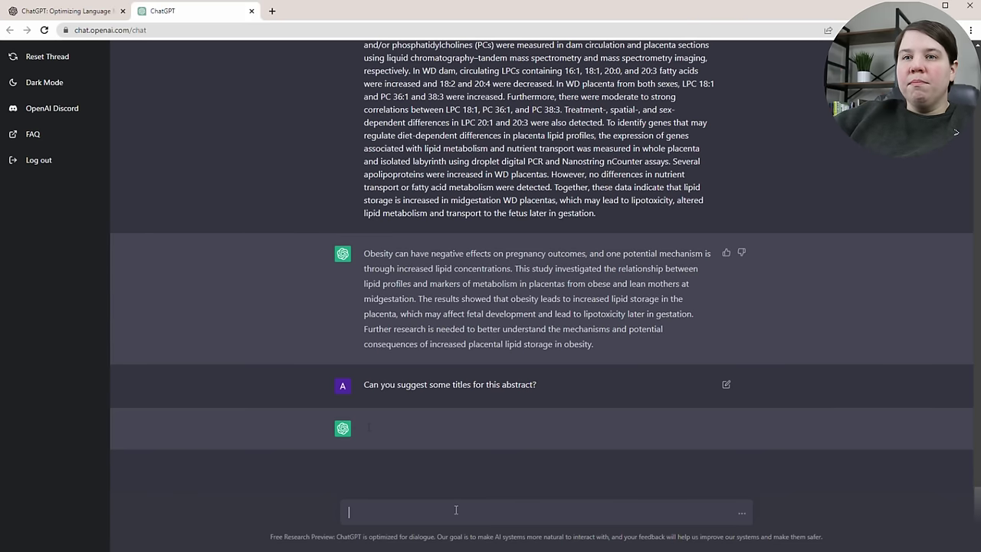